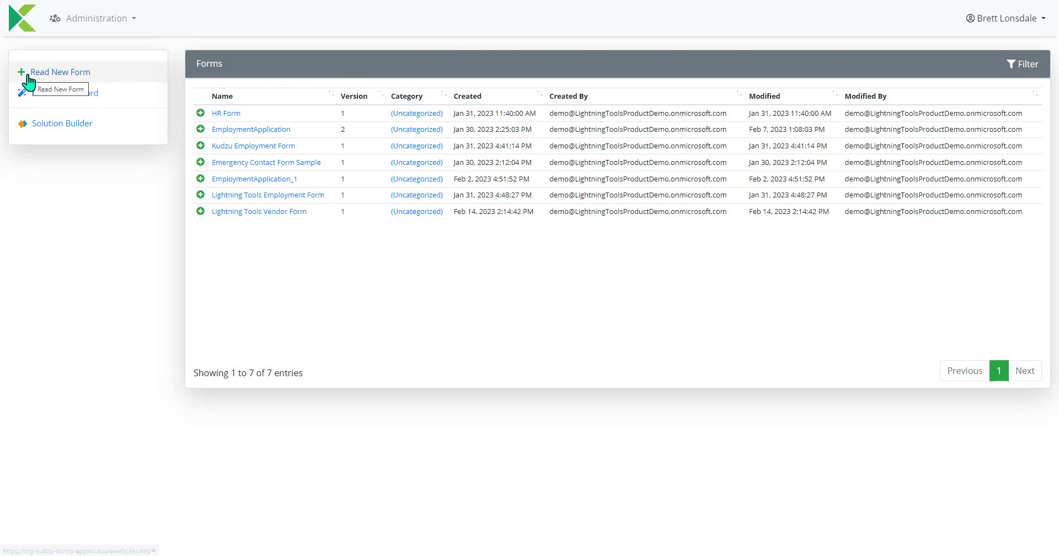
# Step: Start reading a new form with the InfoPath Forms reader, using EmploymentApplication.xsn as the uploaded source
pyautogui.click(65, 74)
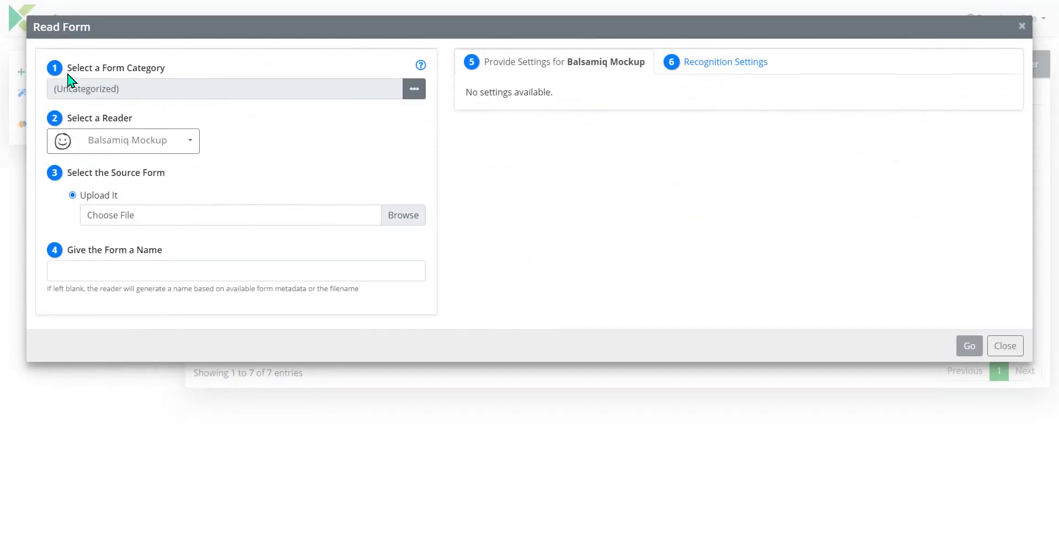
pyautogui.click(171, 141)
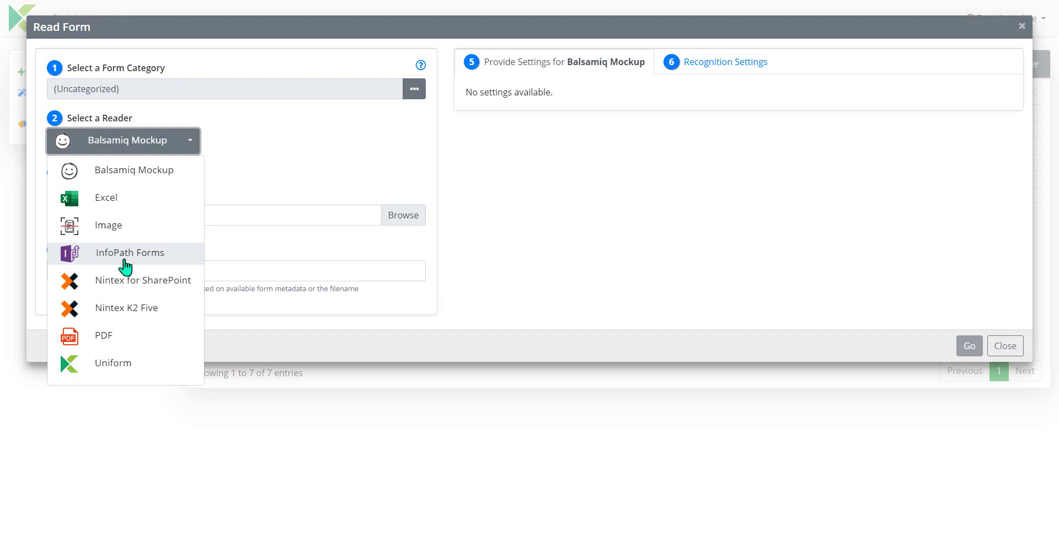
pyautogui.click(124, 264)
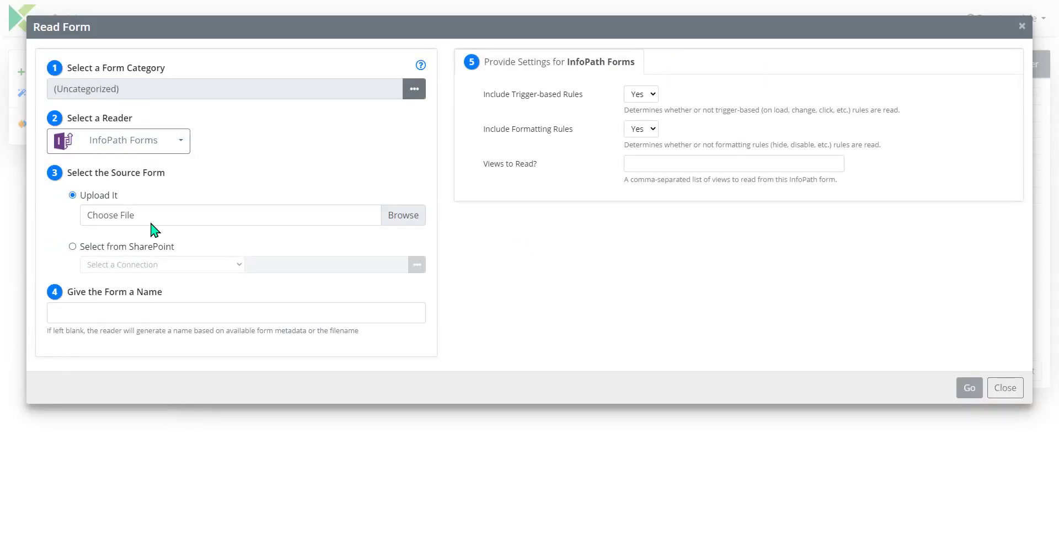
pyautogui.click(406, 221)
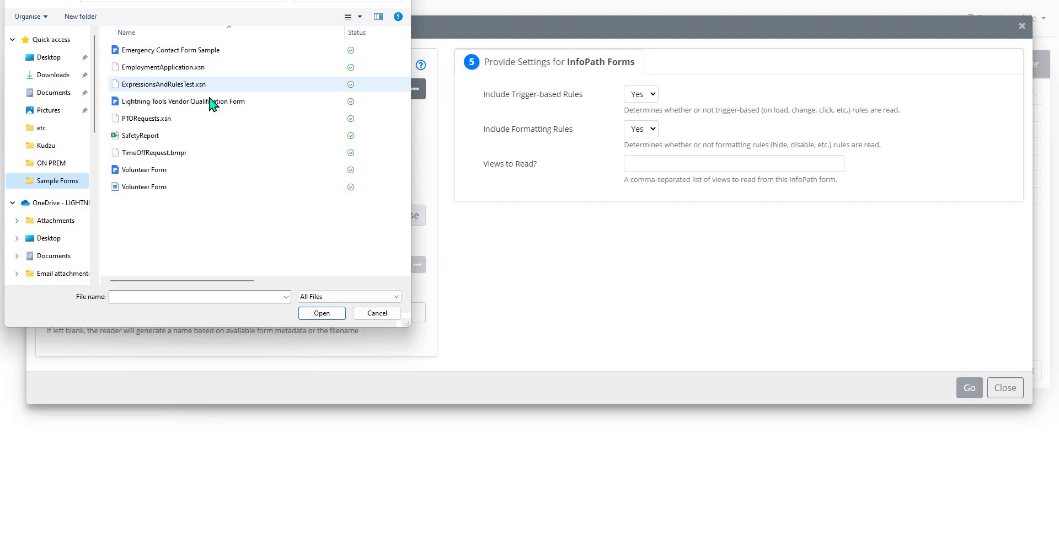
pyautogui.doubleClick(204, 72)
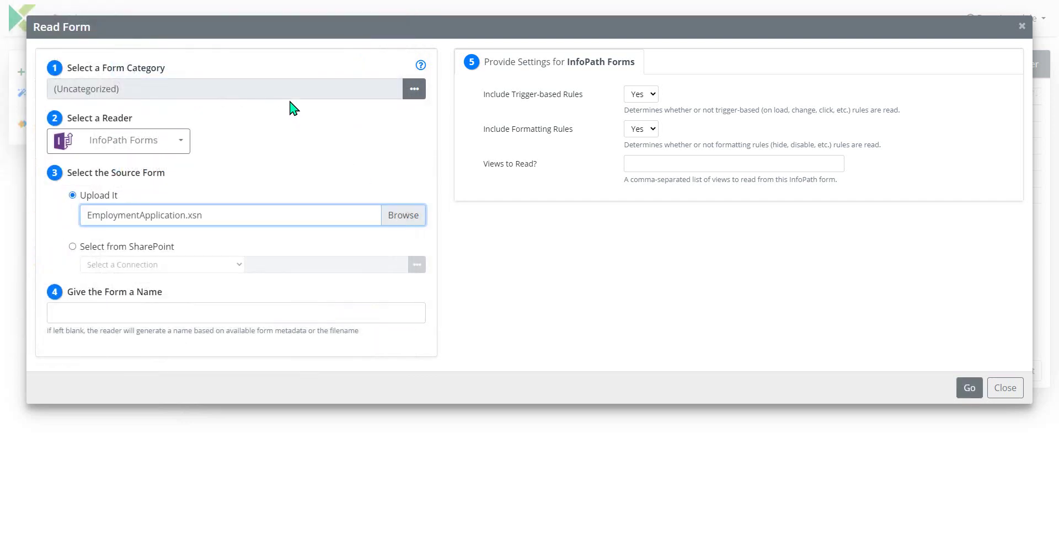
# Step: Name the form Lightning Tools Employee Application Form and run the read
pyautogui.click(269, 312)
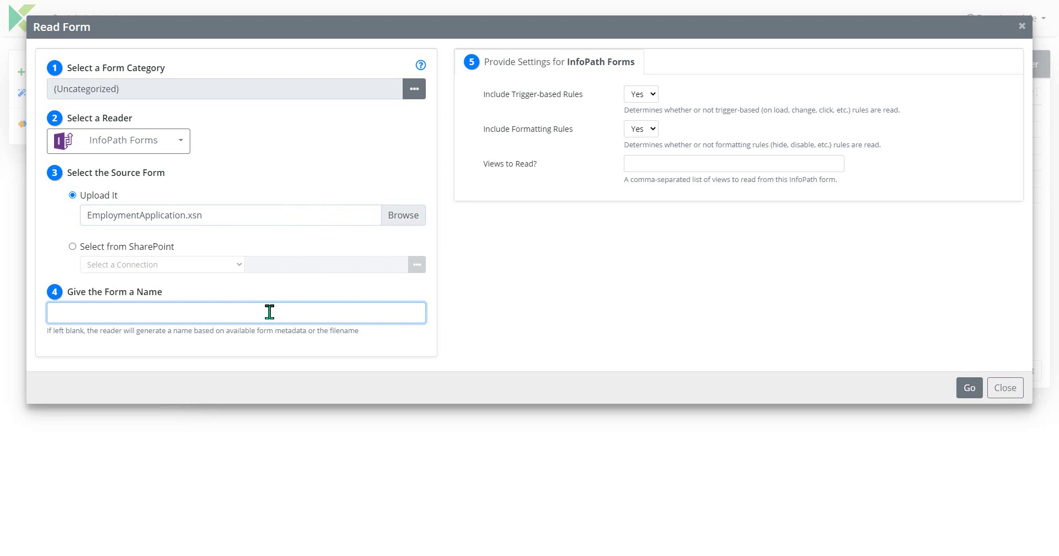
pyautogui.write('Lightning Tools Employee Application Form')
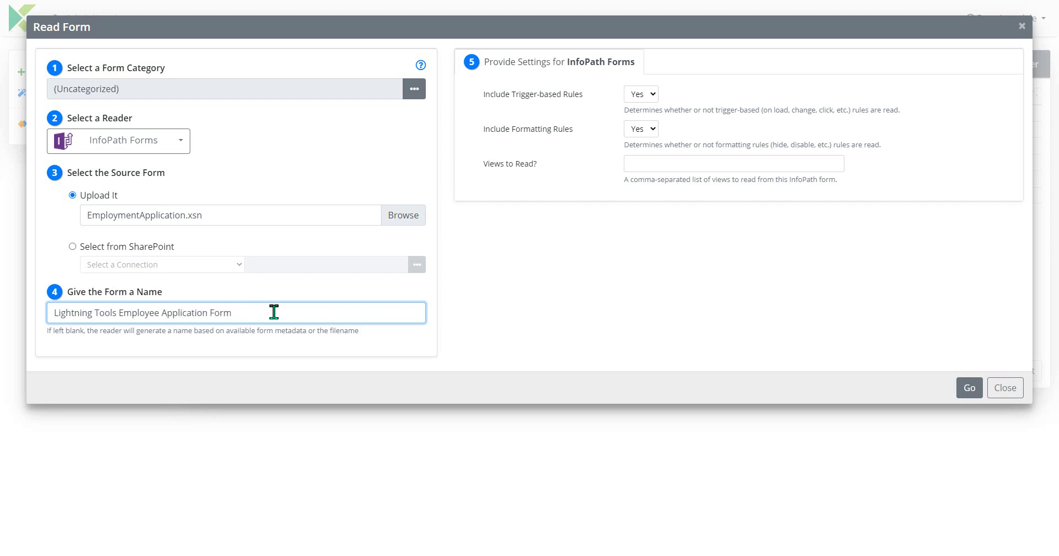
pyautogui.click(673, 343)
pyautogui.click(971, 388)
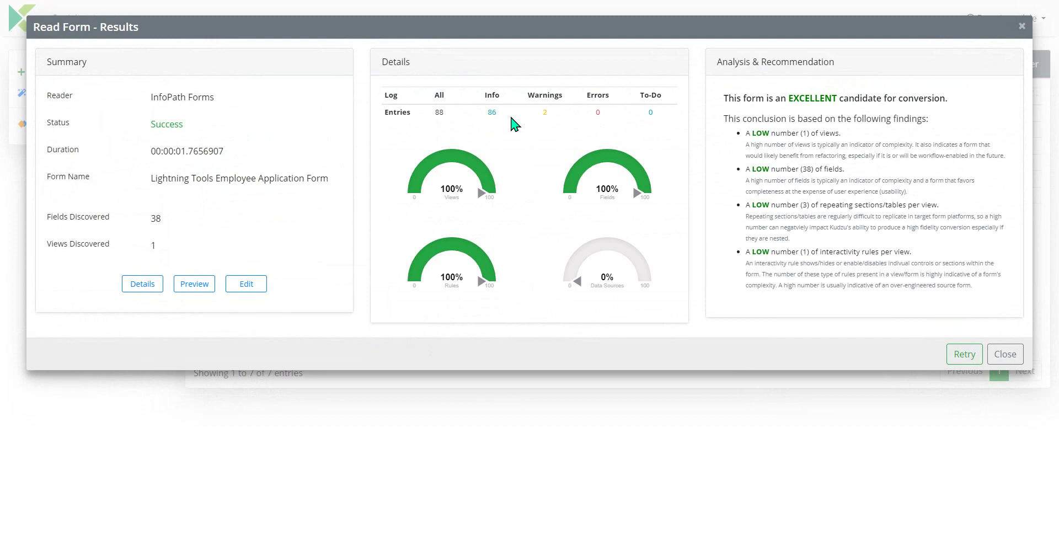
# Step: Preview the read form and examine its applicant fields and its Education, References and Previous Employment sections, ending with the preview closed
pyautogui.moveTo(477, 188)
pyautogui.moveTo(537, 241)
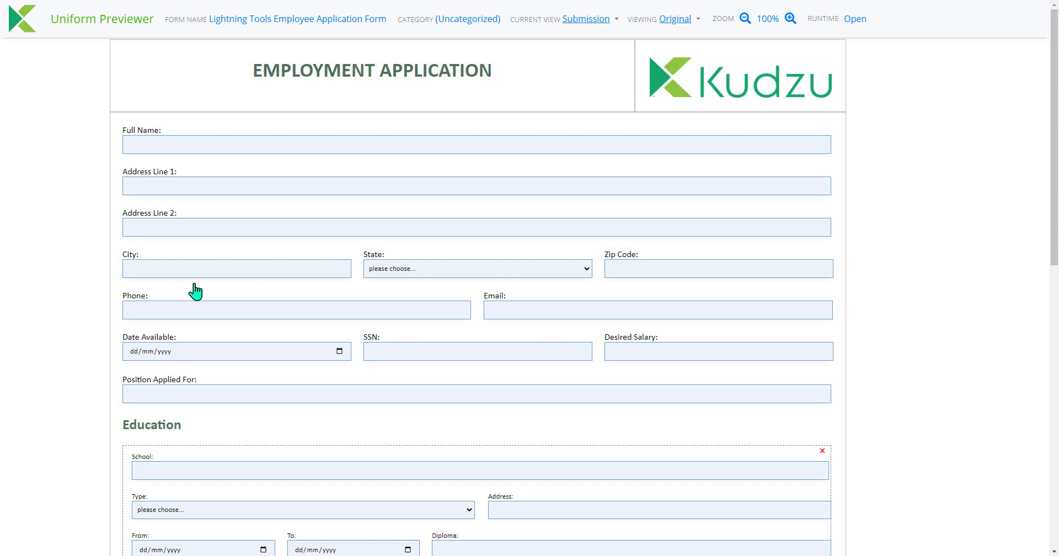
pyautogui.scroll(-6, 461, 201)
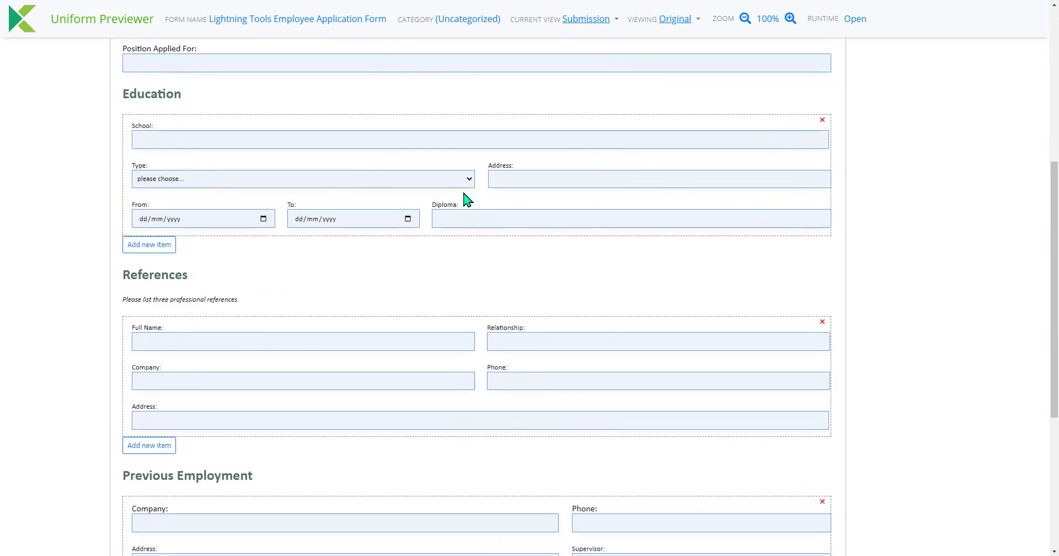
pyautogui.scroll(5, 418, 194)
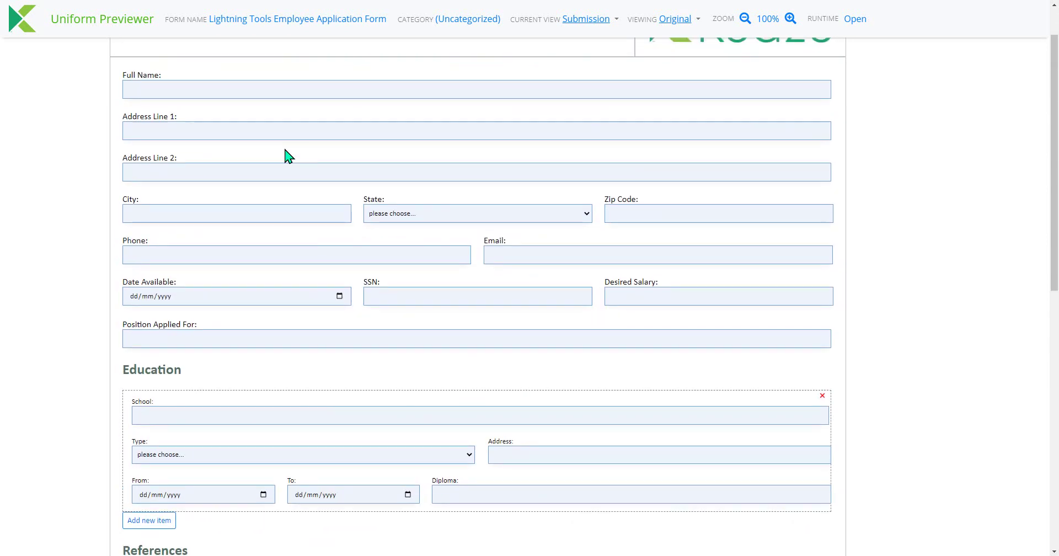
pyautogui.scroll(1, 182, 168)
pyautogui.scroll(-3, 187, 187)
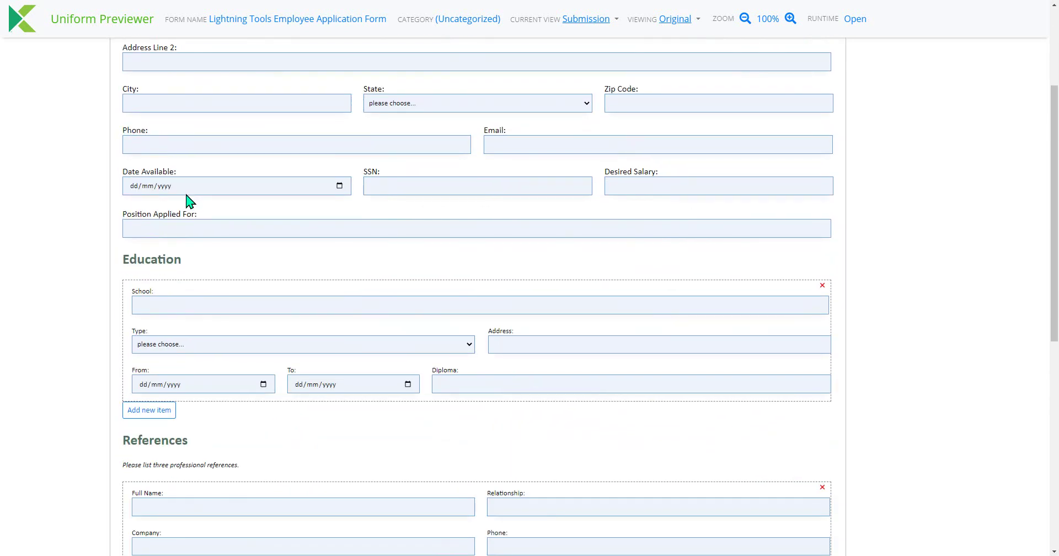
pyautogui.scroll(-3, 386, 385)
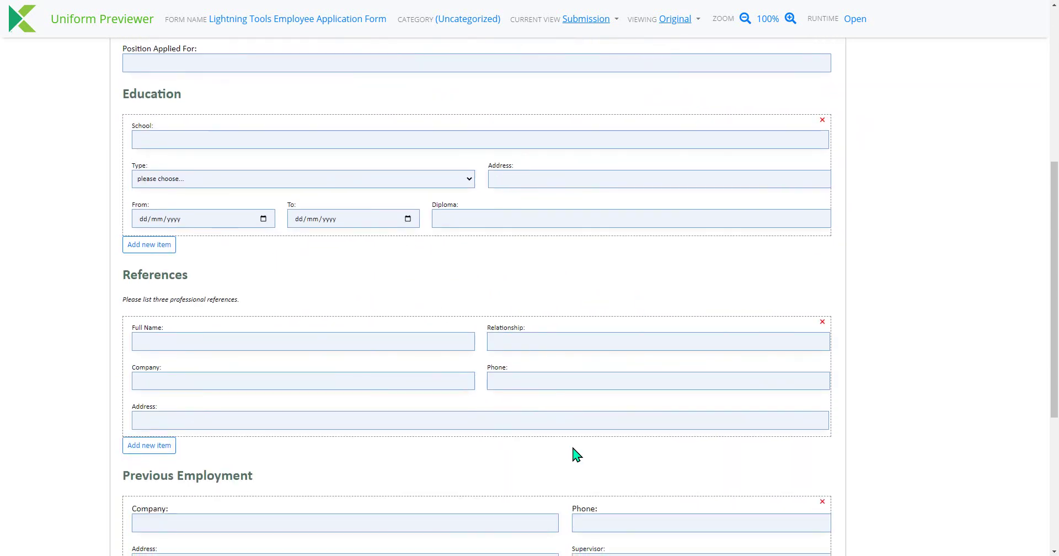
pyautogui.scroll(-3, 578, 392)
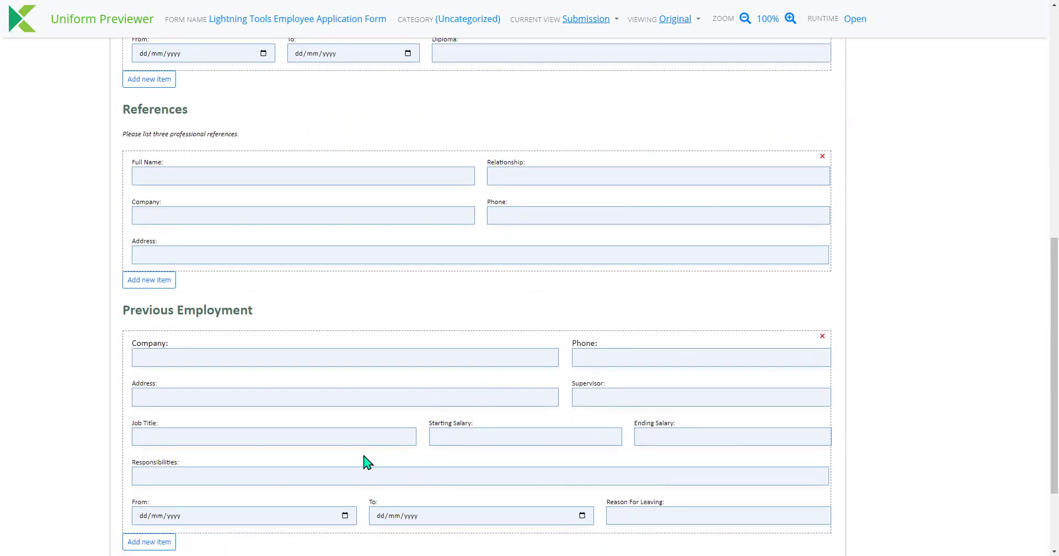
pyautogui.scroll(5, 331, 314)
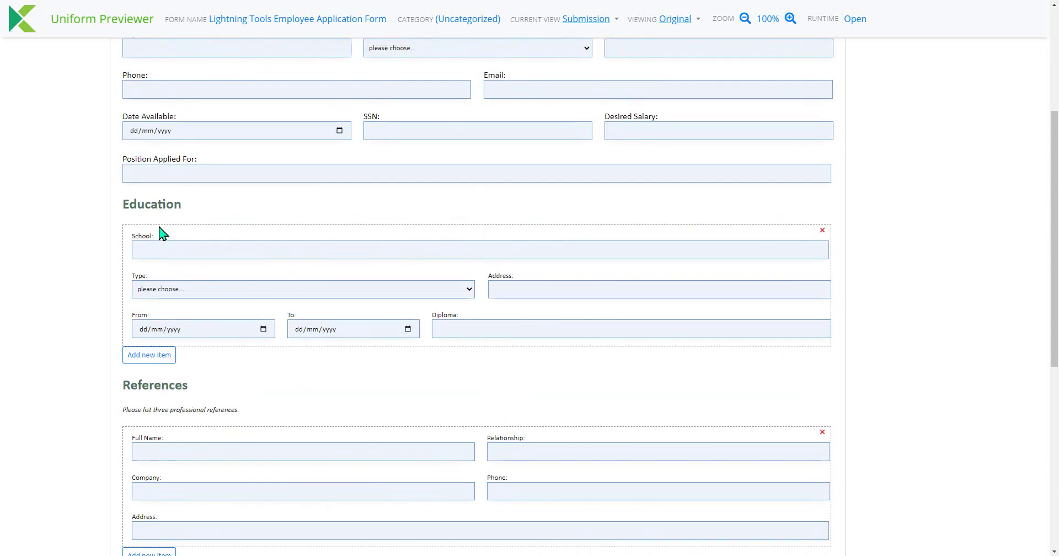
pyautogui.scroll(4, 222, 235)
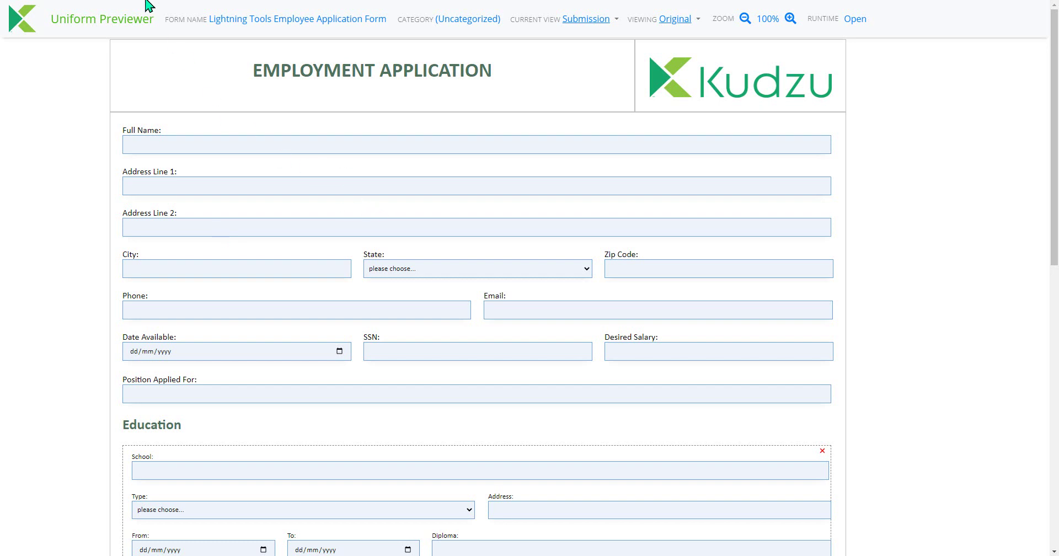
pyautogui.hotkey('ctrl', 'w')
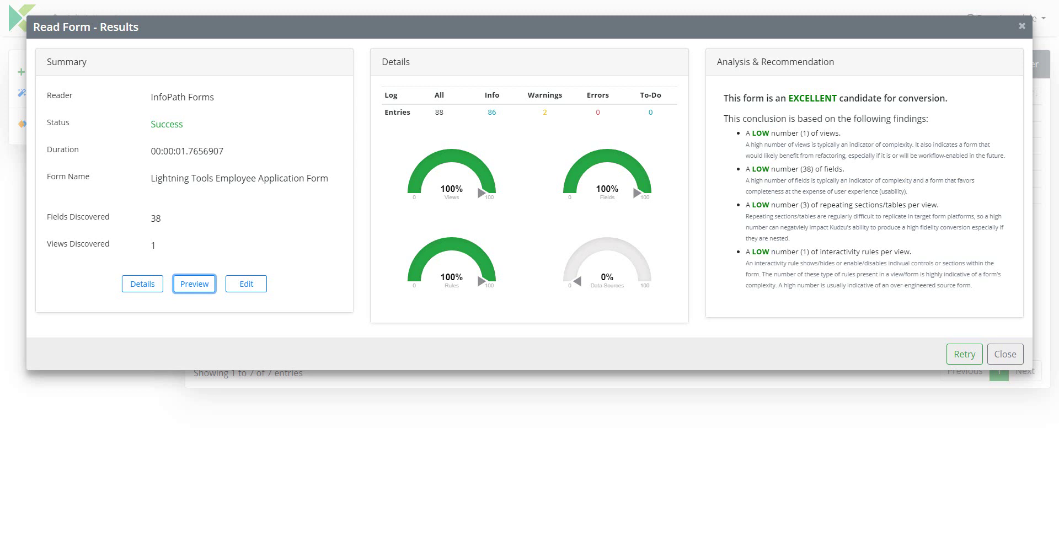
# Step: Close the read results and open the details of the Lightning Tools Employee Application Form
pyautogui.click(1003, 355)
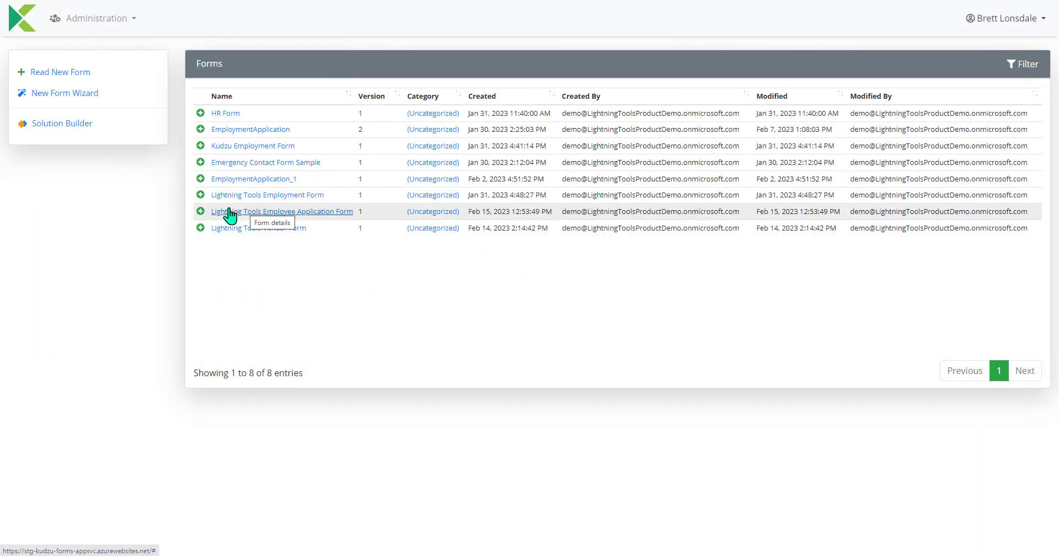
pyautogui.click(328, 214)
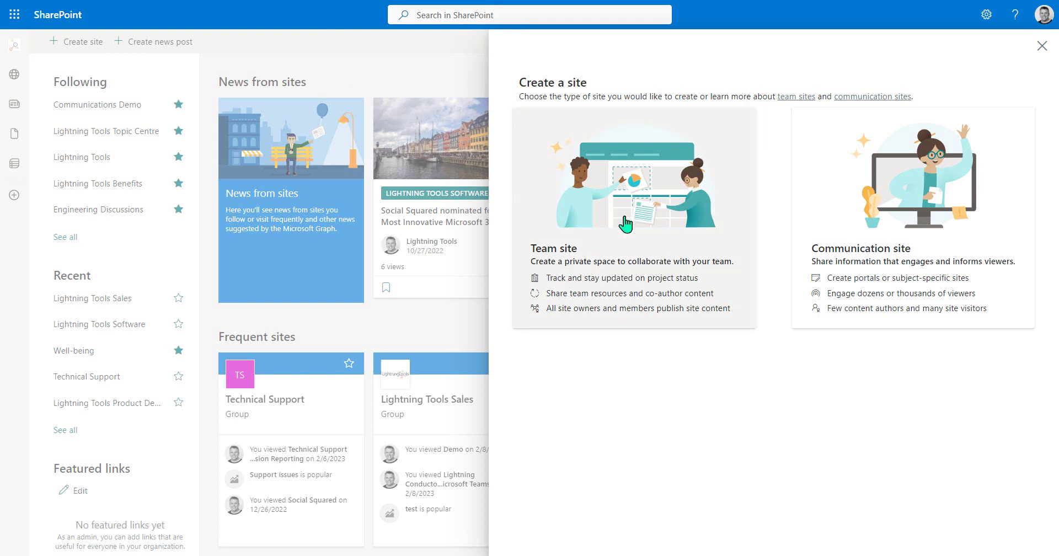
# Step: In SharePoint, create a private English team site named Lightning Tools Employee Application without adding any members
pyautogui.click(625, 223)
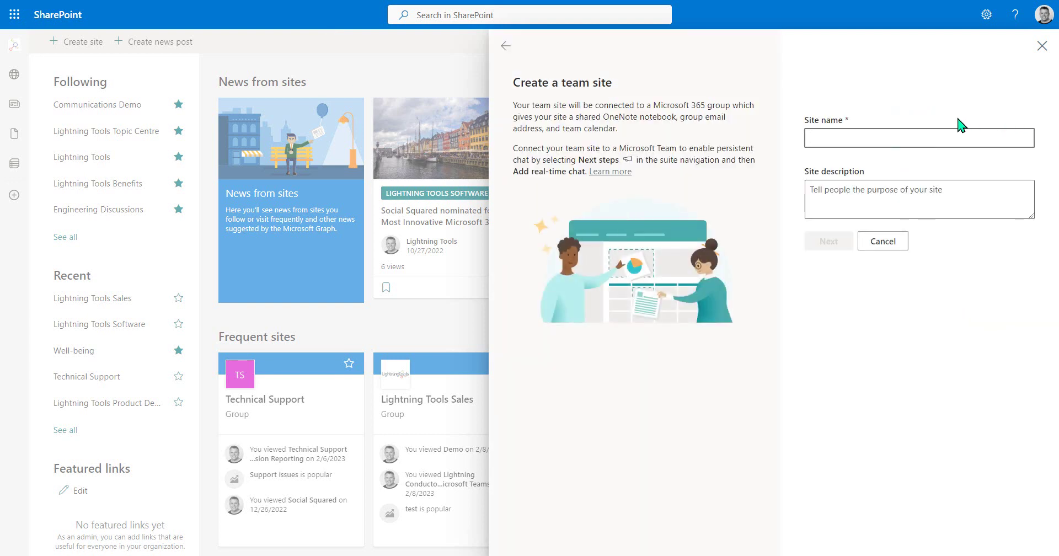
pyautogui.write('Lightning Too')
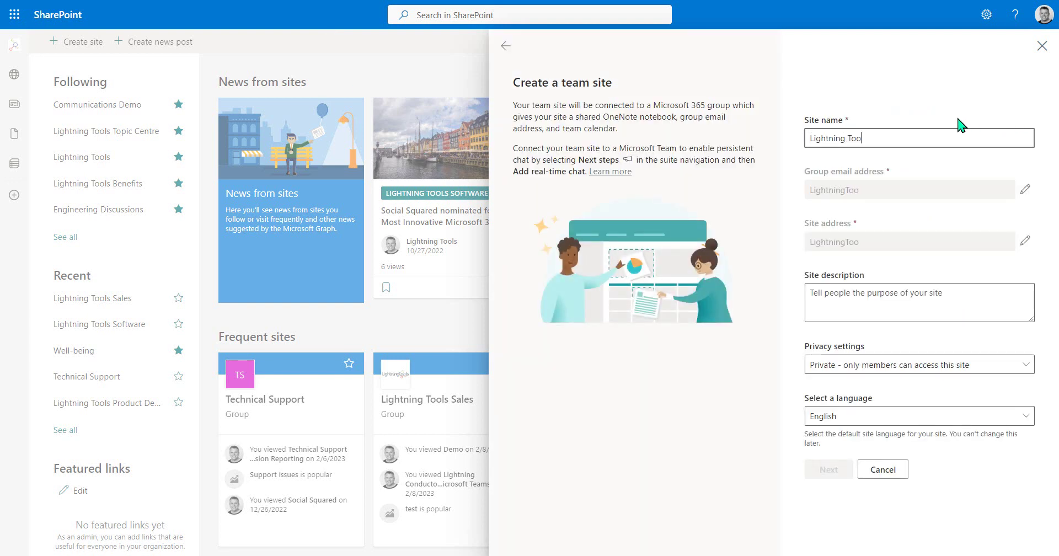
pyautogui.write('ls Empl')
pyautogui.press('BackSpace')
pyautogui.press('BackSpace')
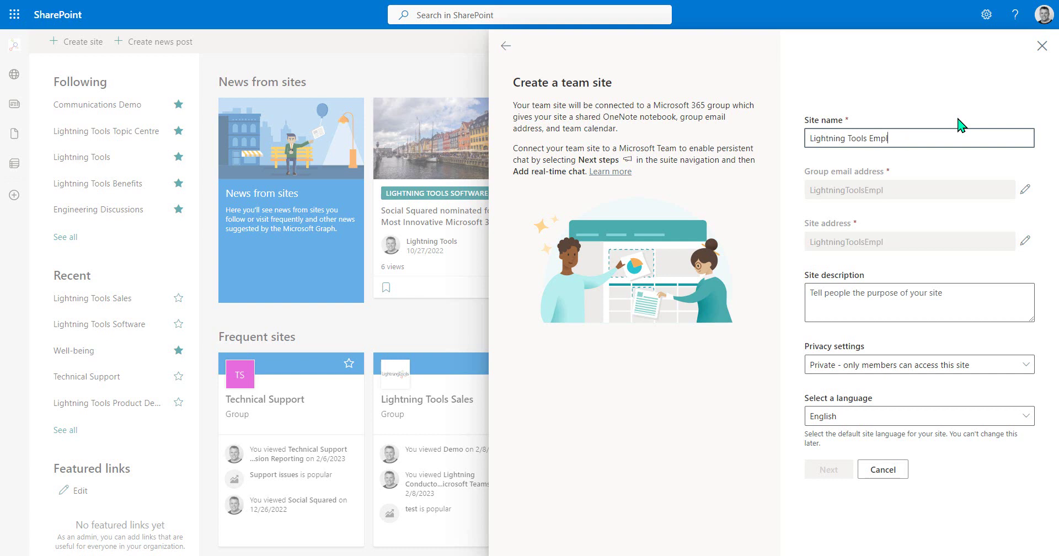
pyautogui.write('oyee Appl')
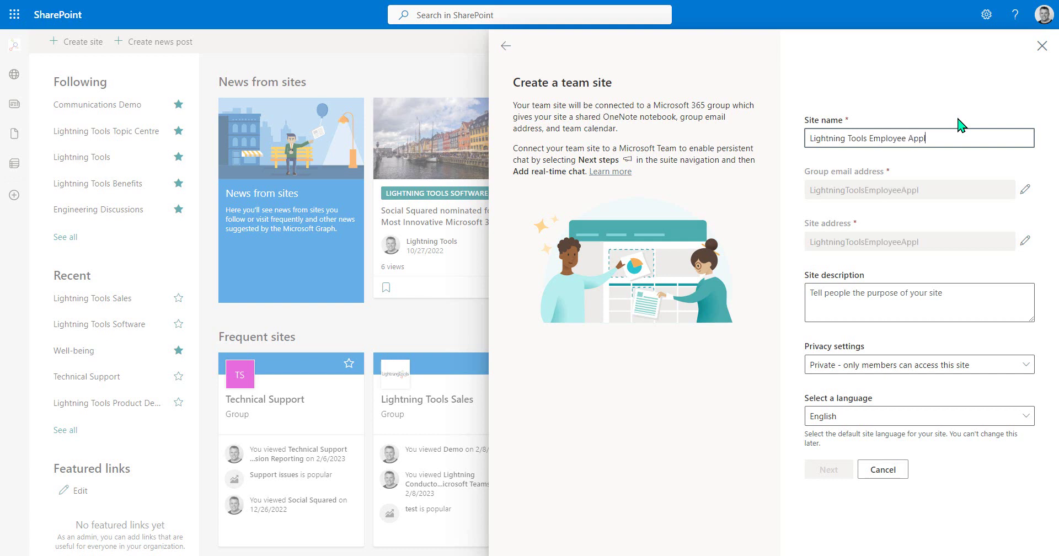
pyautogui.write('ication')
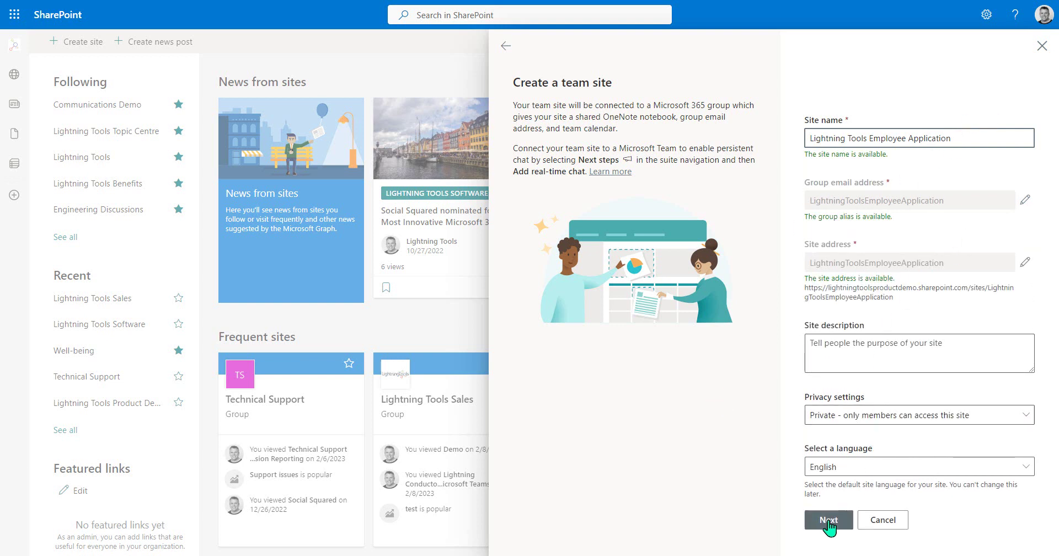
pyautogui.click(844, 520)
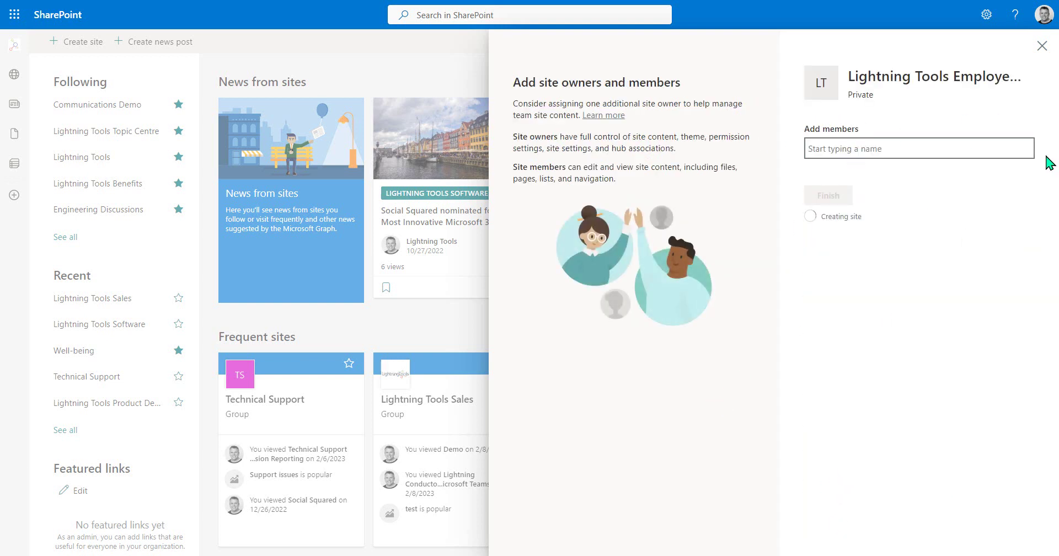
pyautogui.click(828, 195)
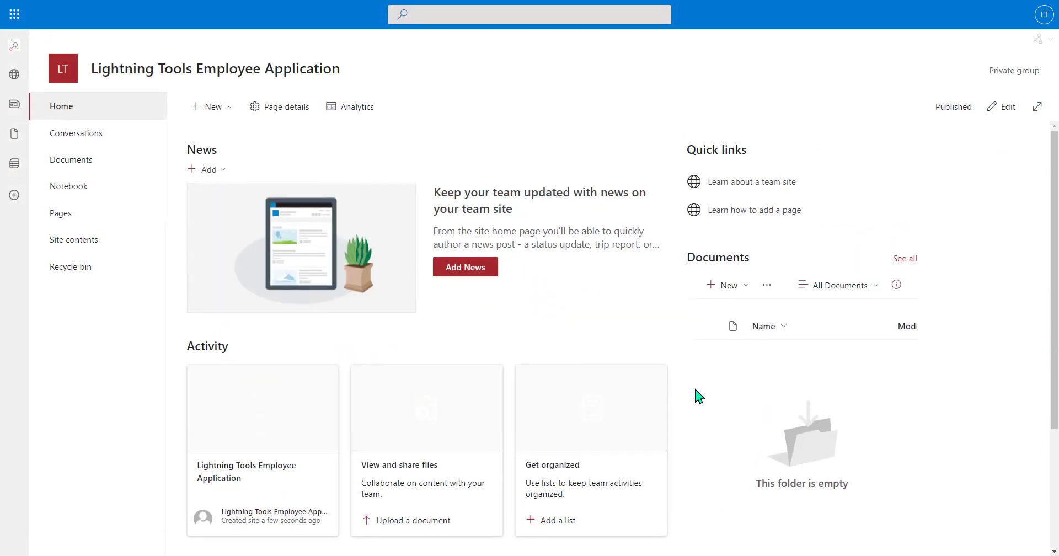
# Step: Open the new site's contents page and dismiss the site design prompt
pyautogui.click(105, 241)
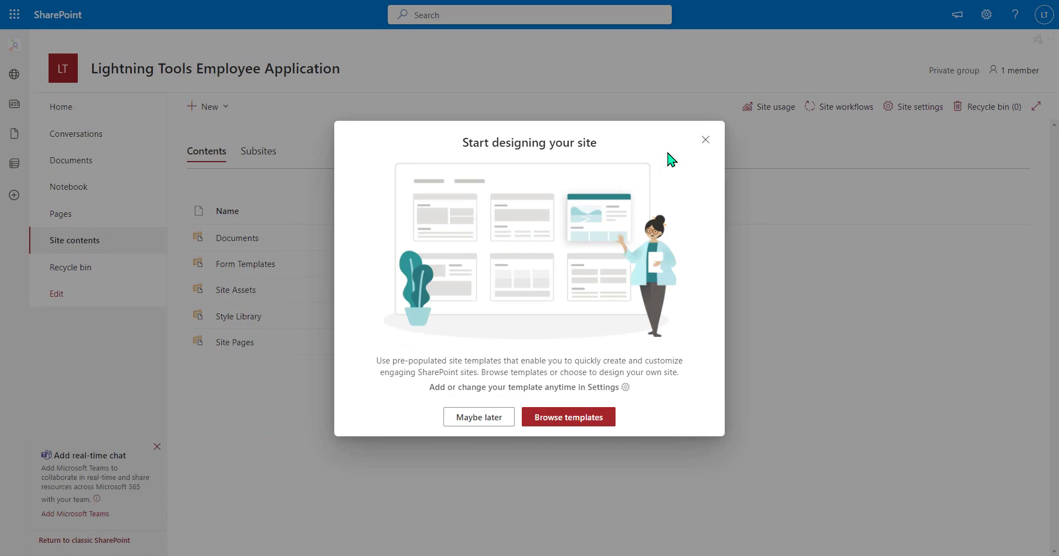
pyautogui.click(706, 139)
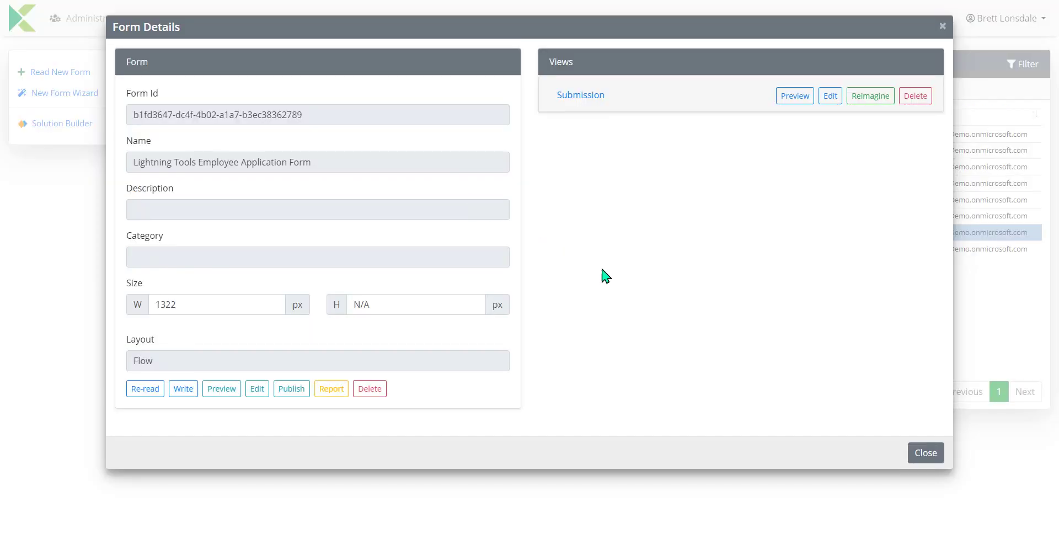
# Step: Switch back to Kudzu and begin writing the Lightning Tools Employee Application Form with the Lightning Forms writer
pyautogui.click(182, 389)
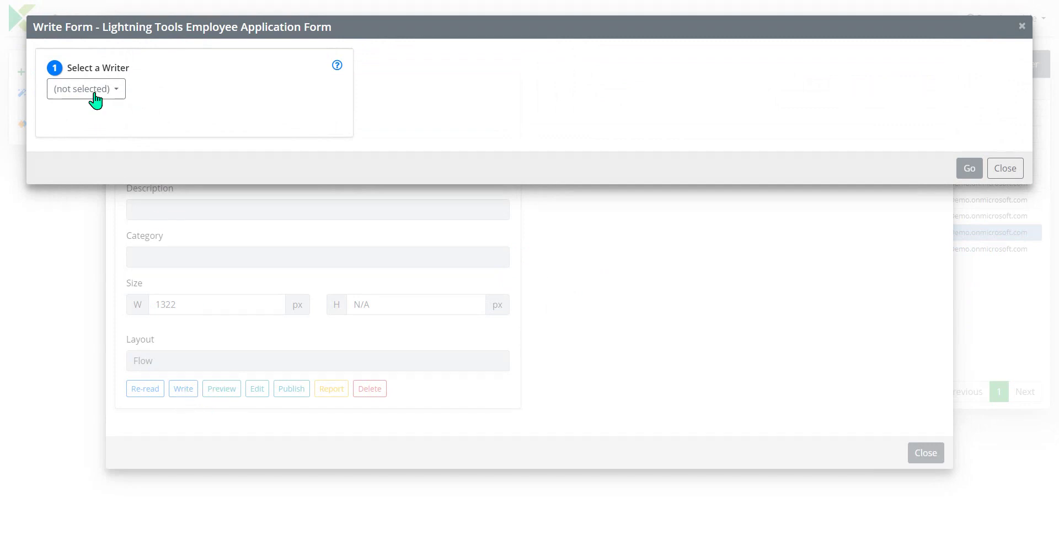
pyautogui.click(103, 92)
pyautogui.click(157, 118)
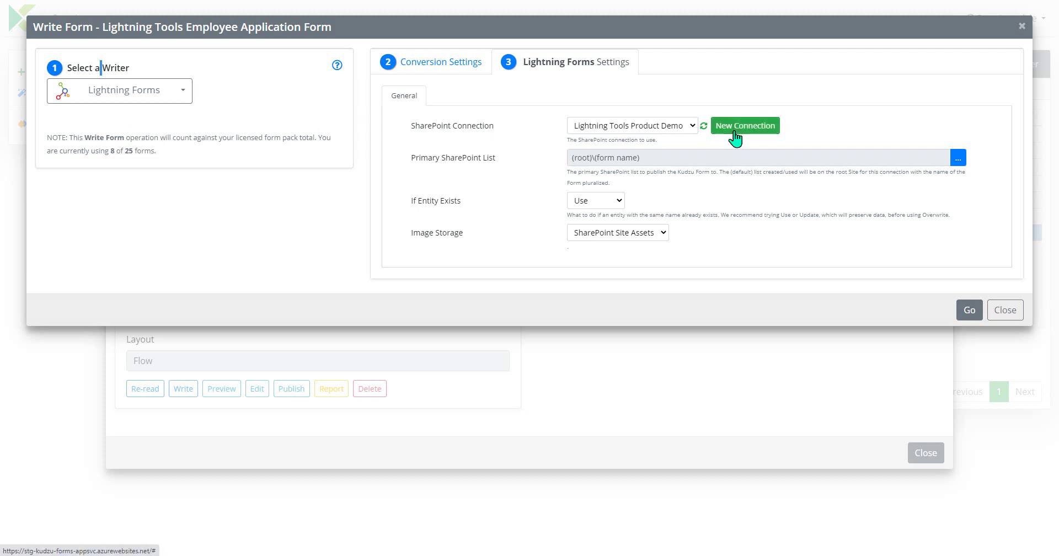
# Step: Set up a SharePoint connection named Lightning Tools Employment pplication with the copied LightningToolsEmployeeApplication site URL and Integrated authentication, and test it
pyautogui.click(735, 130)
pyautogui.click(440, 203)
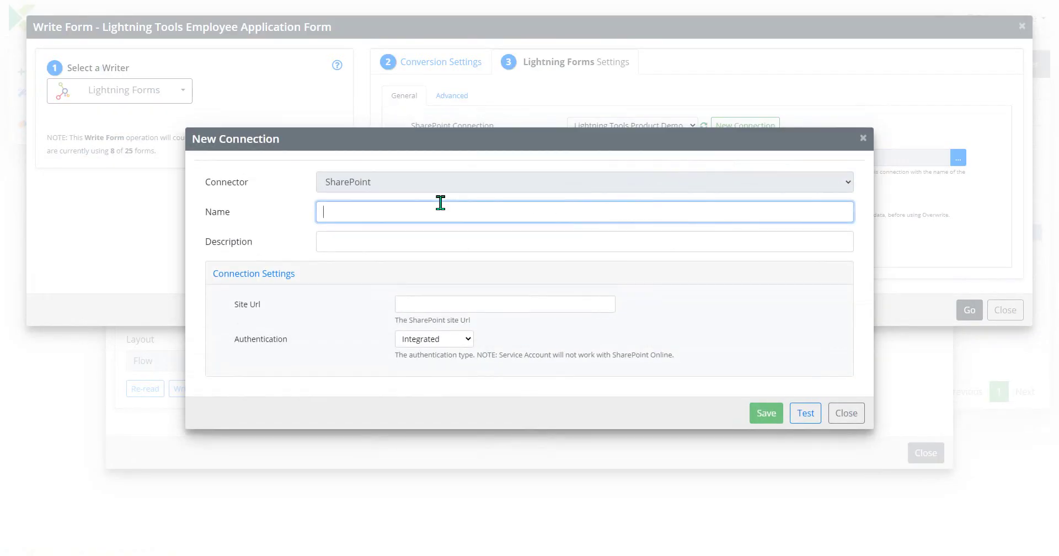
pyautogui.write('Lightning')
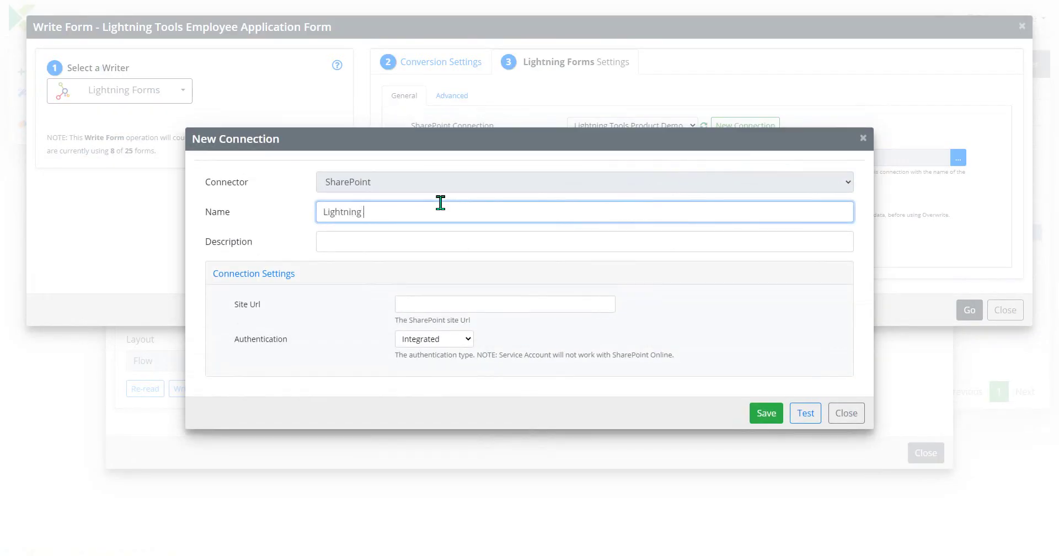
pyautogui.write(' Tools Employment pplication')
pyautogui.click(474, 306)
pyautogui.hotkey('ctrl', 'v')
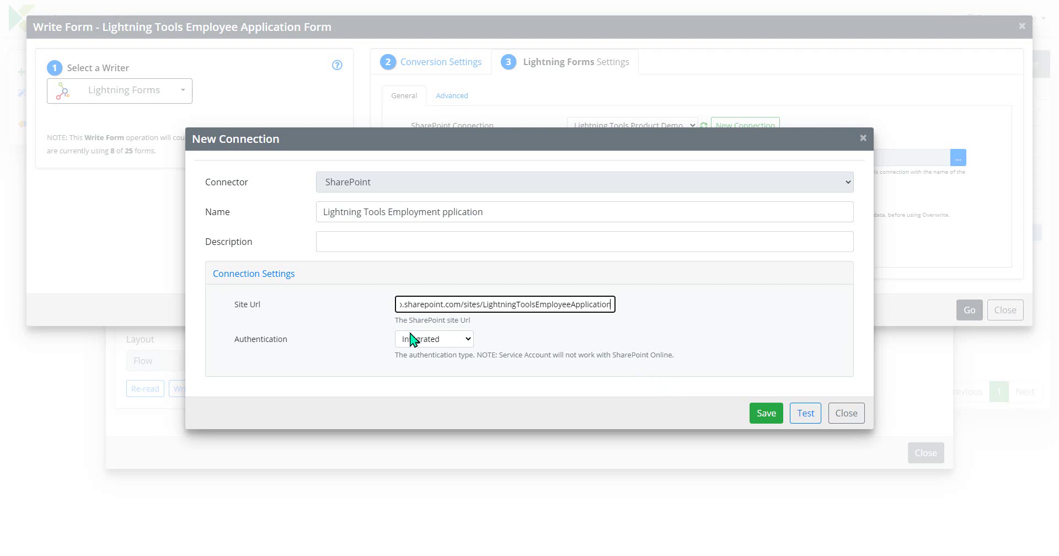
pyautogui.click(805, 415)
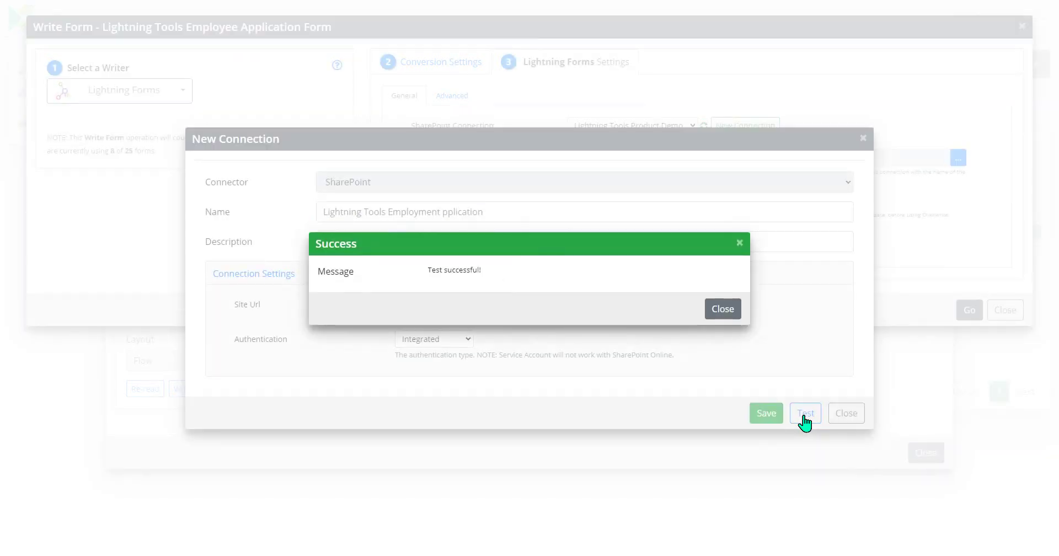
pyautogui.click(729, 312)
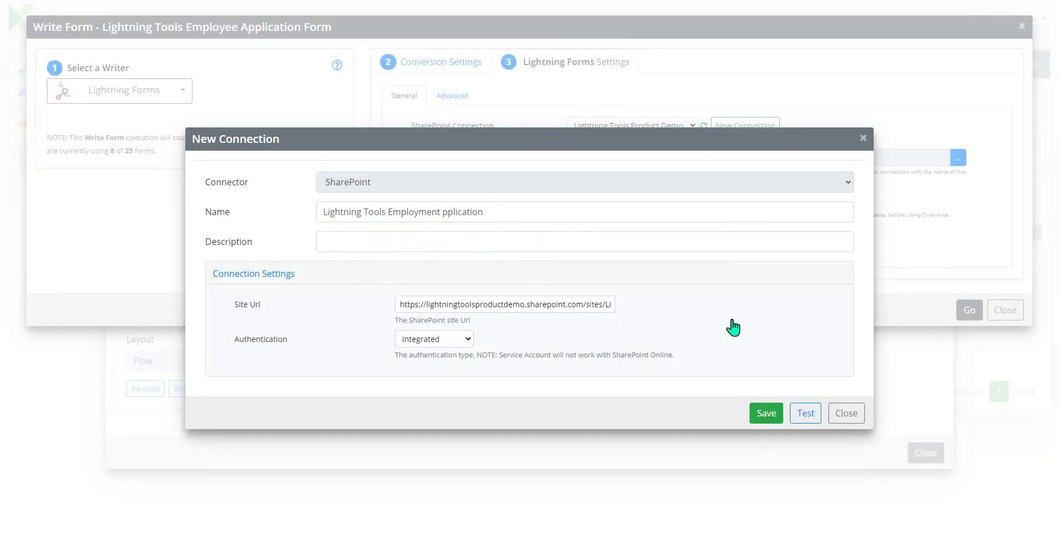
# Step: Save the new SharePoint connection, write the form with the Lightning Forms writer, and close the results
pyautogui.click(756, 418)
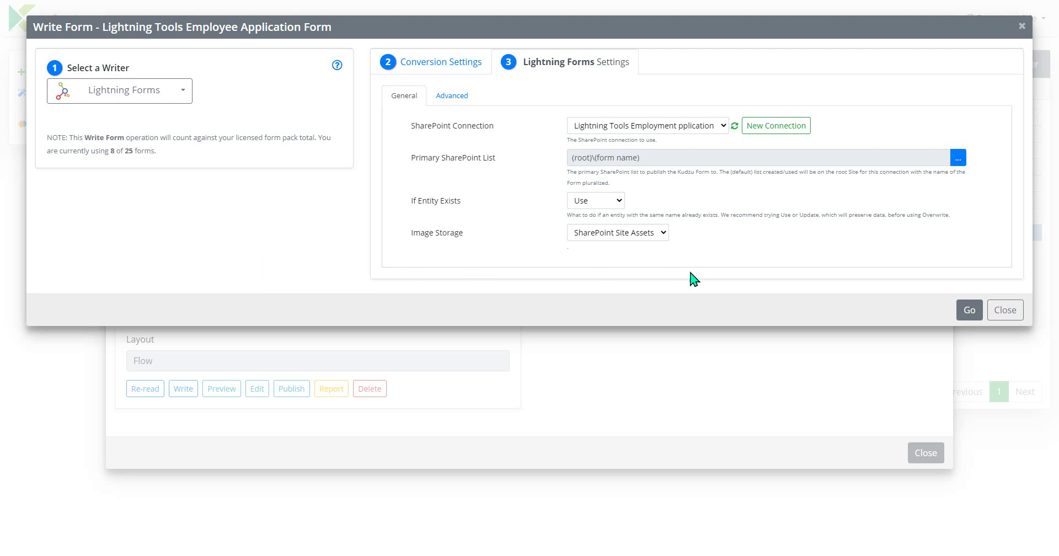
pyautogui.click(966, 312)
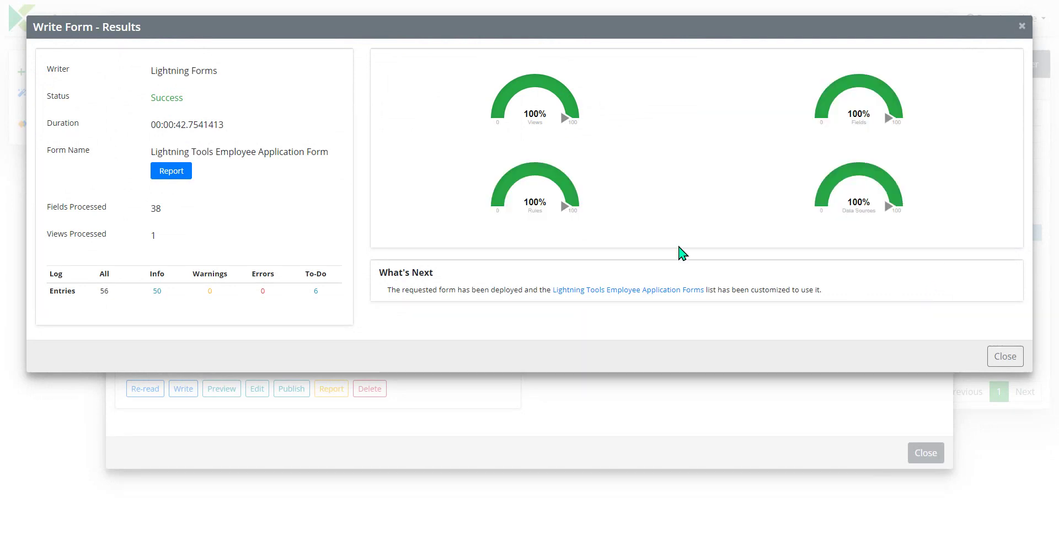
pyautogui.click(1000, 356)
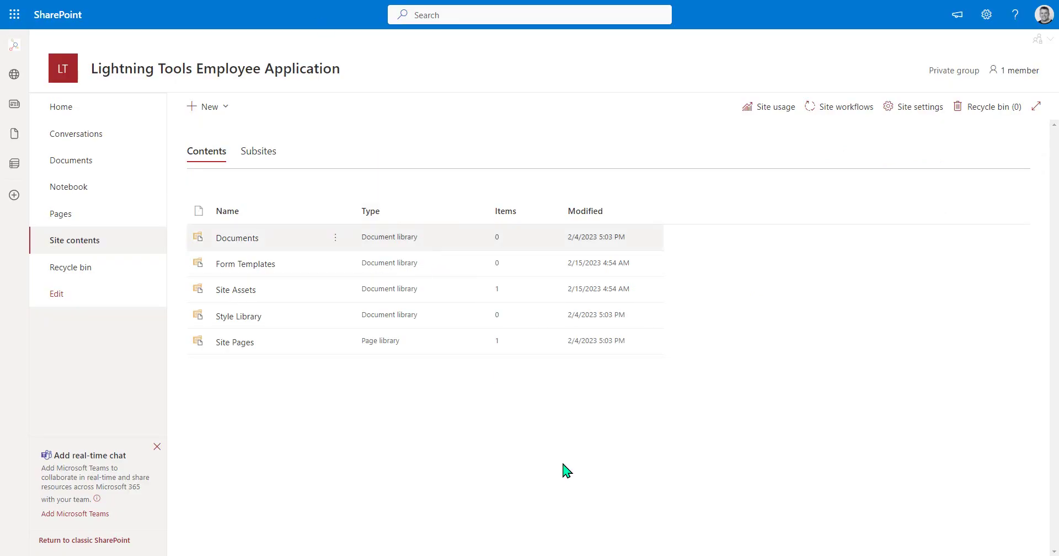
# Step: Switch to SharePoint, reload the site contents, and open the Lightning Tools Employee Application Forms list
pyautogui.rightClick(558, 394)
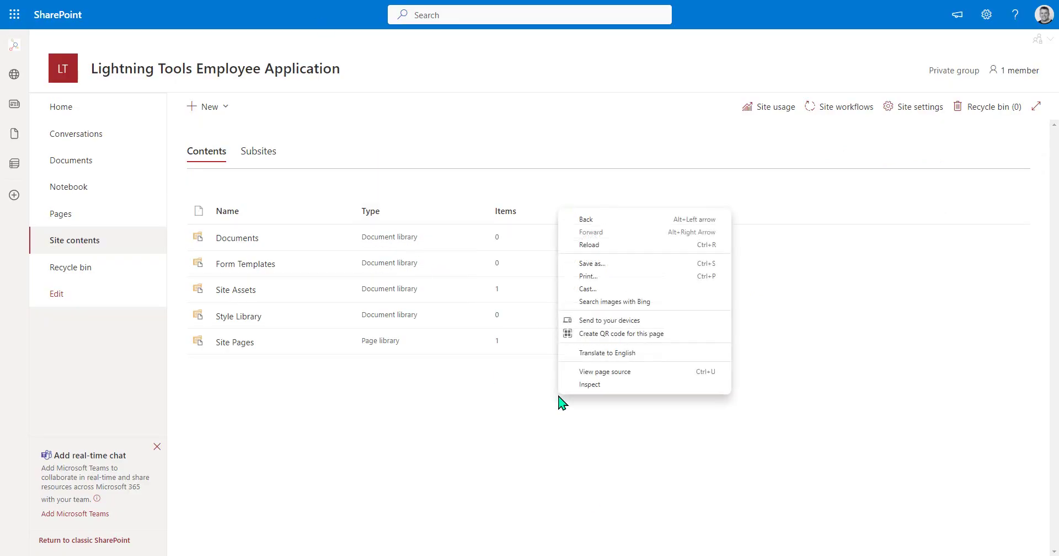
pyautogui.click(604, 244)
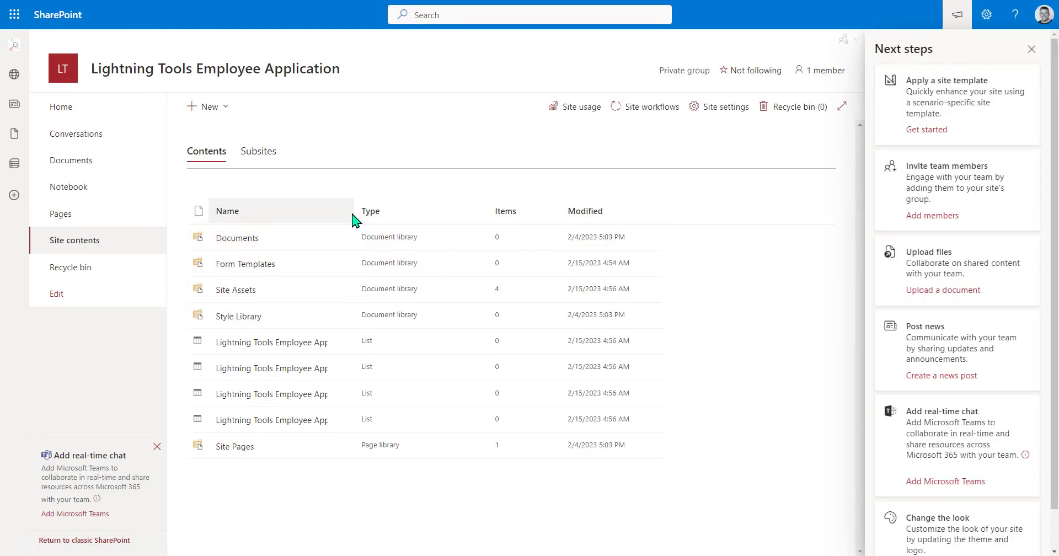
pyautogui.click(355, 216)
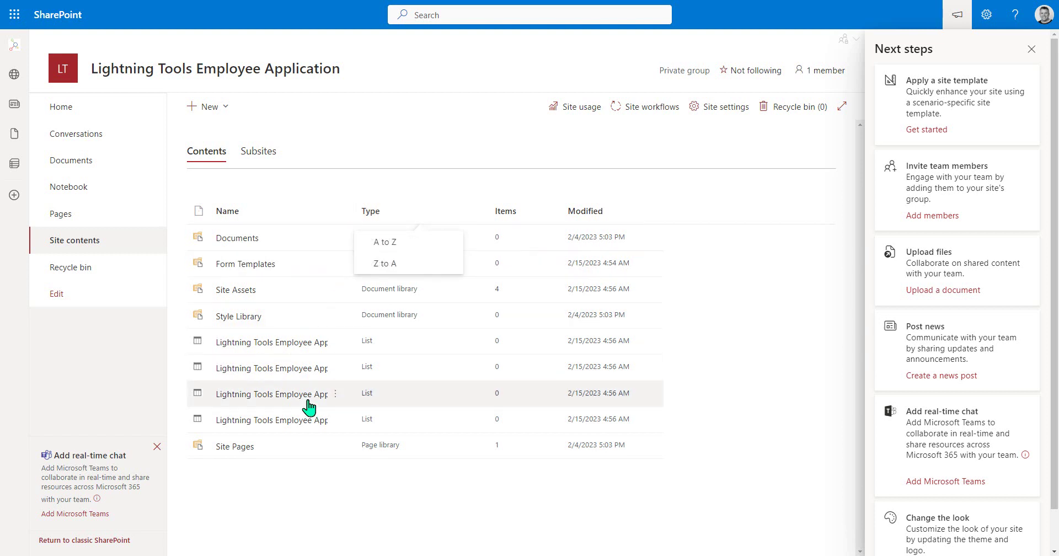
pyautogui.click(278, 347)
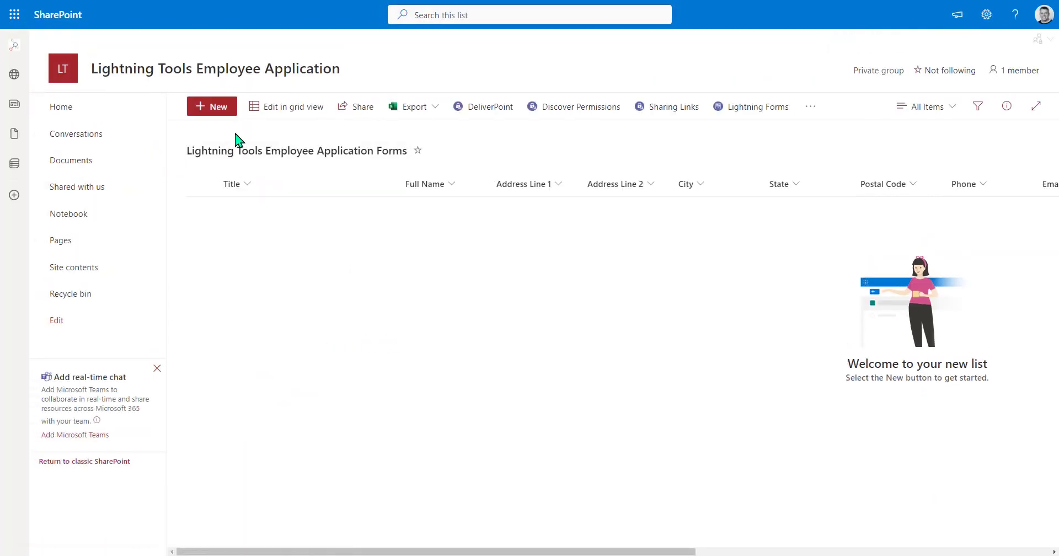
# Step: Open a new item form in the list, review it from the header through the Resume section, and cancel it
pyautogui.click(207, 111)
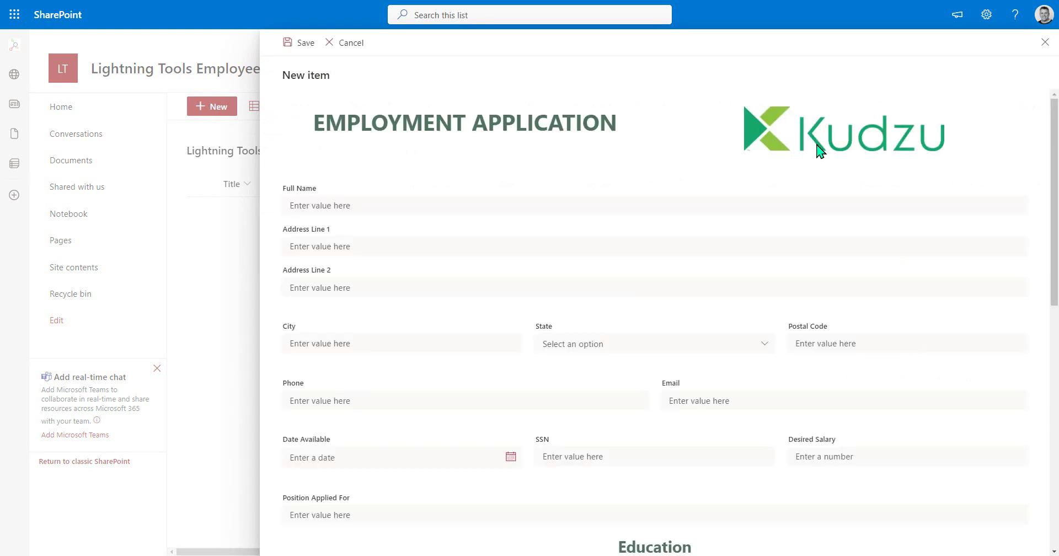
pyautogui.scroll(-4, 815, 152)
pyautogui.scroll(-1, 815, 151)
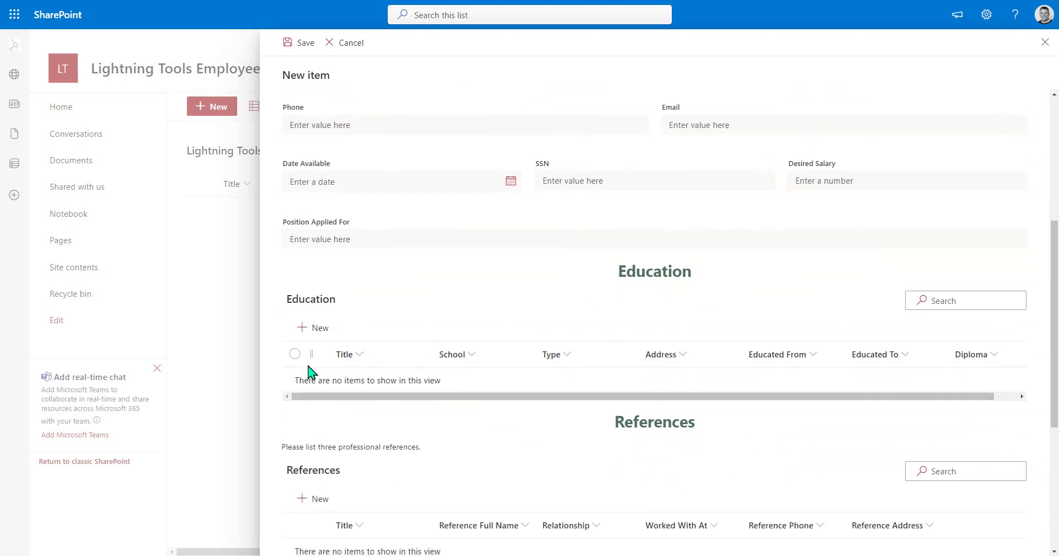
pyautogui.scroll(-2, 340, 339)
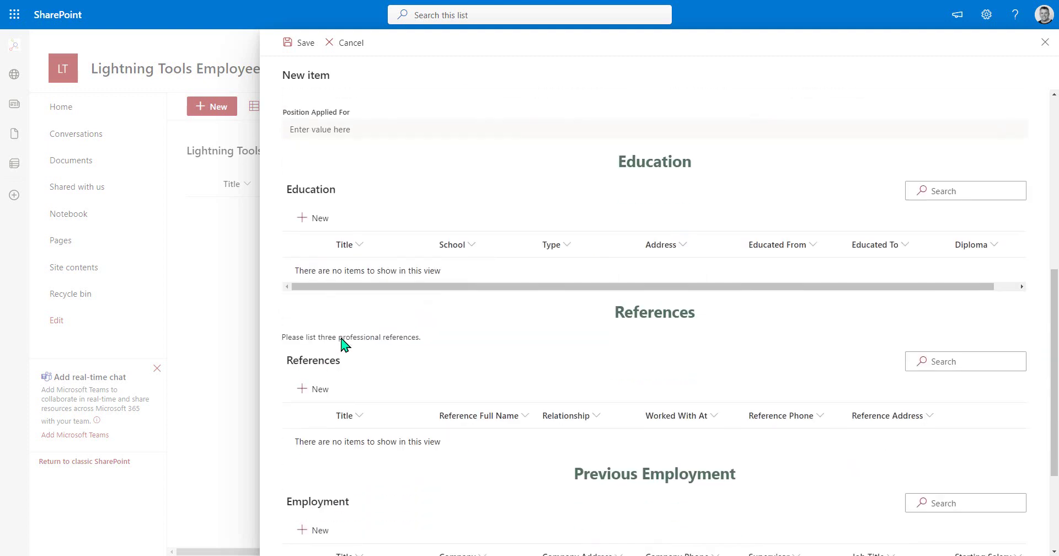
pyautogui.scroll(-3, 595, 367)
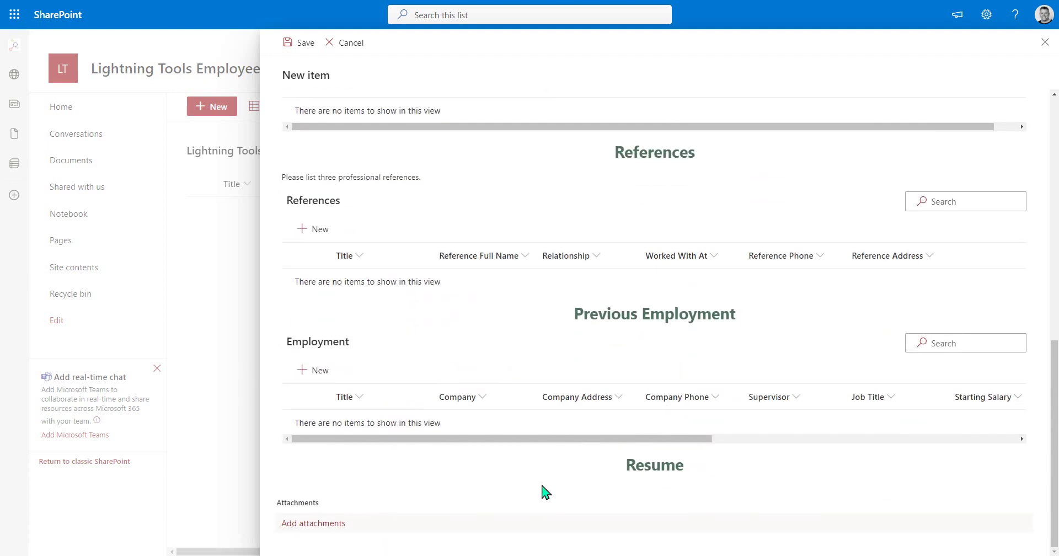
pyautogui.scroll(10, 546, 491)
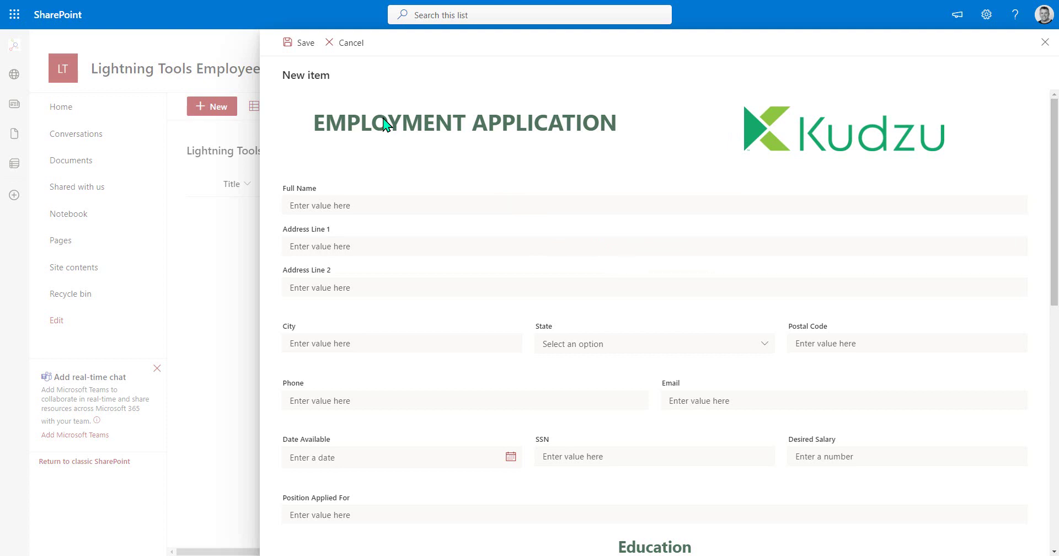
pyautogui.click(364, 44)
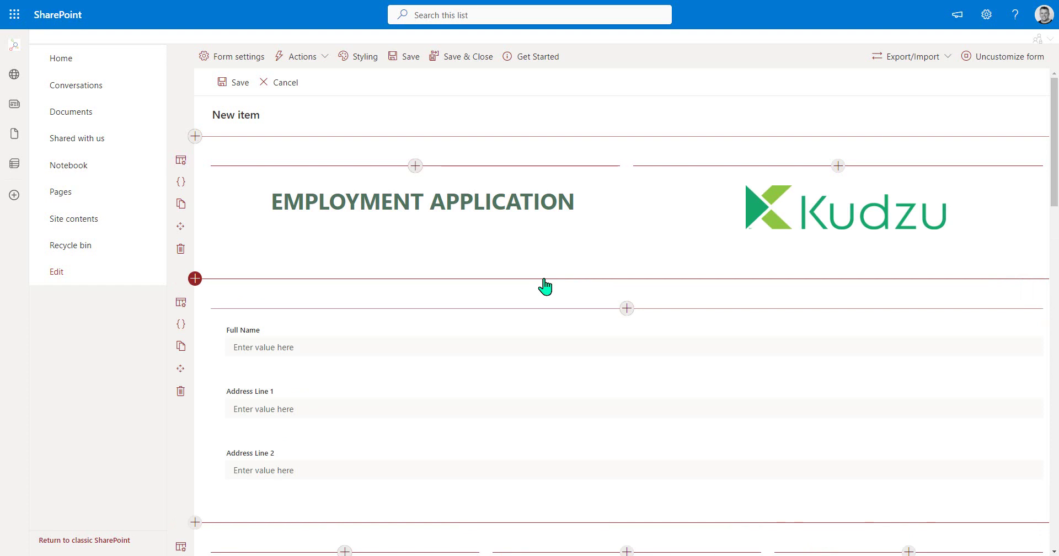
# Step: In the Lightning Forms designer, examine the layout options for the row containing Full Name and the address lines, leaving them unchanged
pyautogui.scroll(-3, 279, 395)
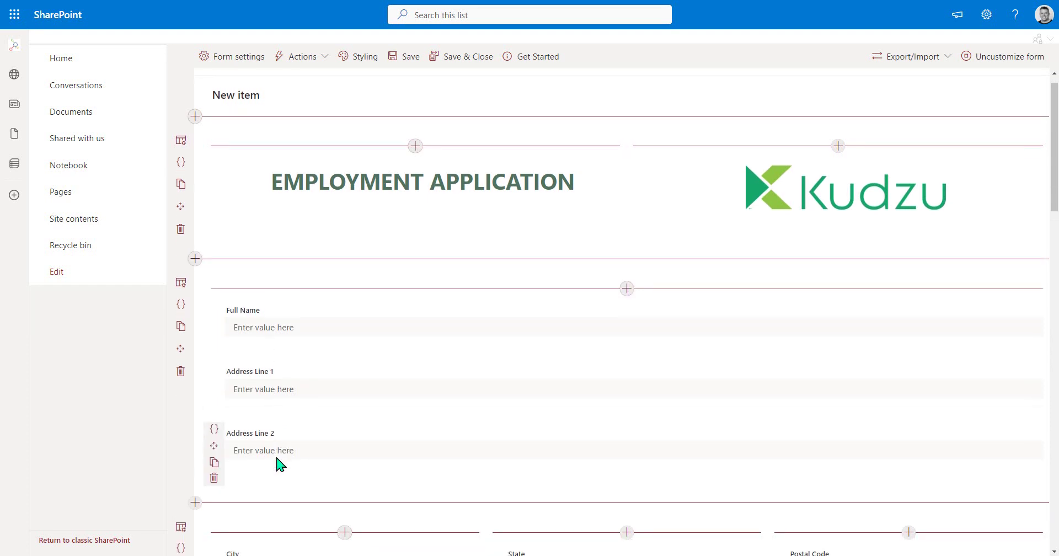
pyautogui.moveTo(394, 303)
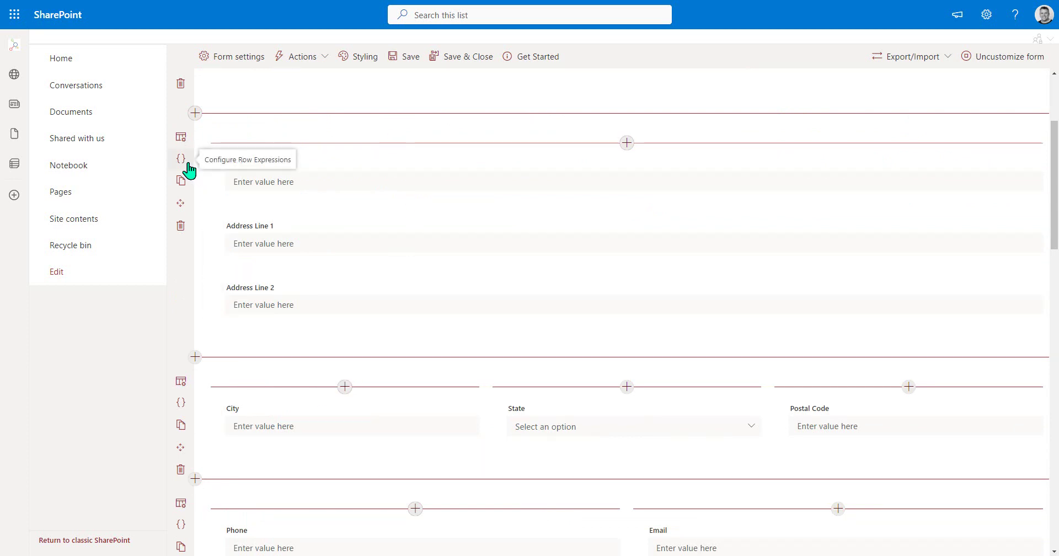
pyautogui.scroll(1, 267, 180)
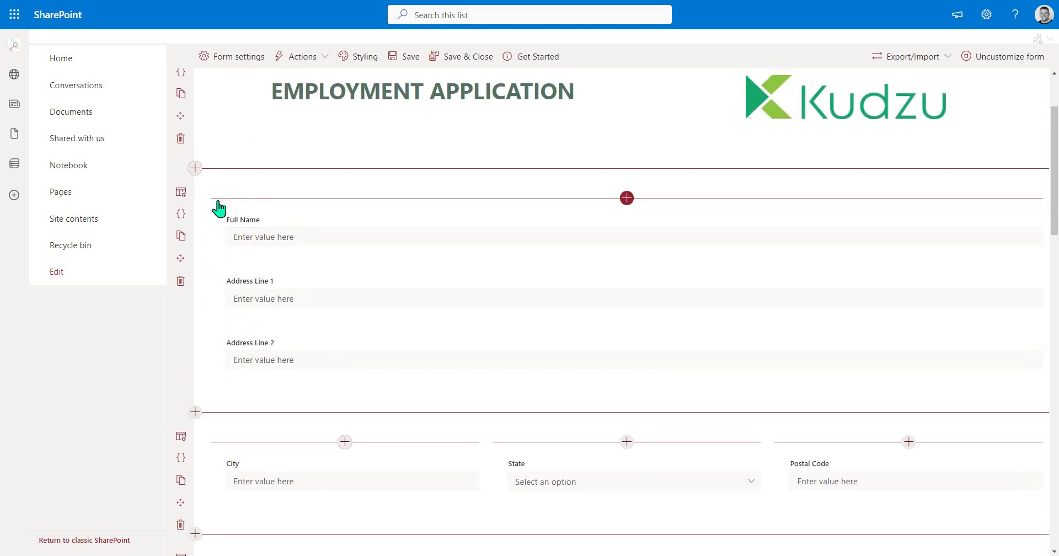
pyautogui.click(182, 193)
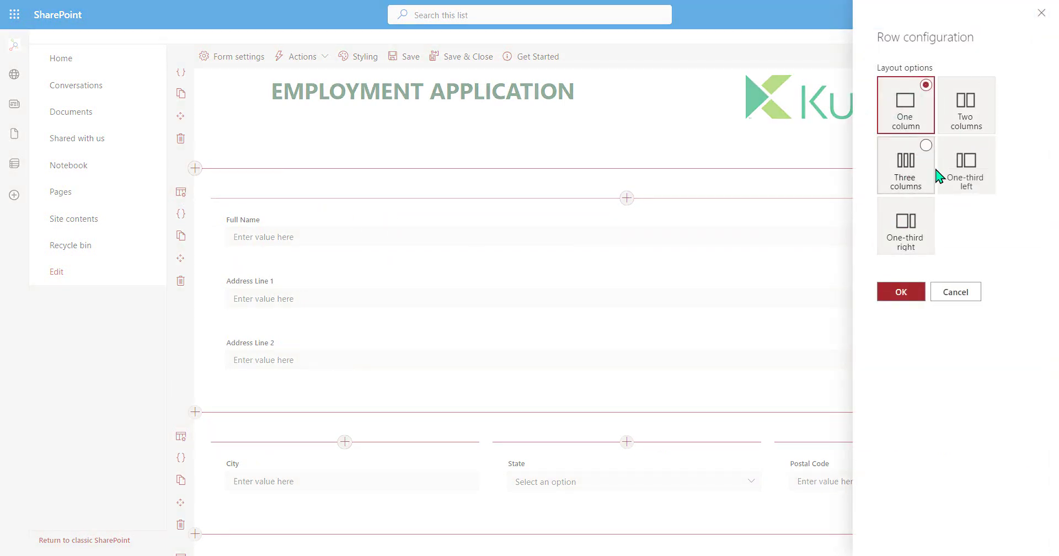
pyautogui.click(957, 292)
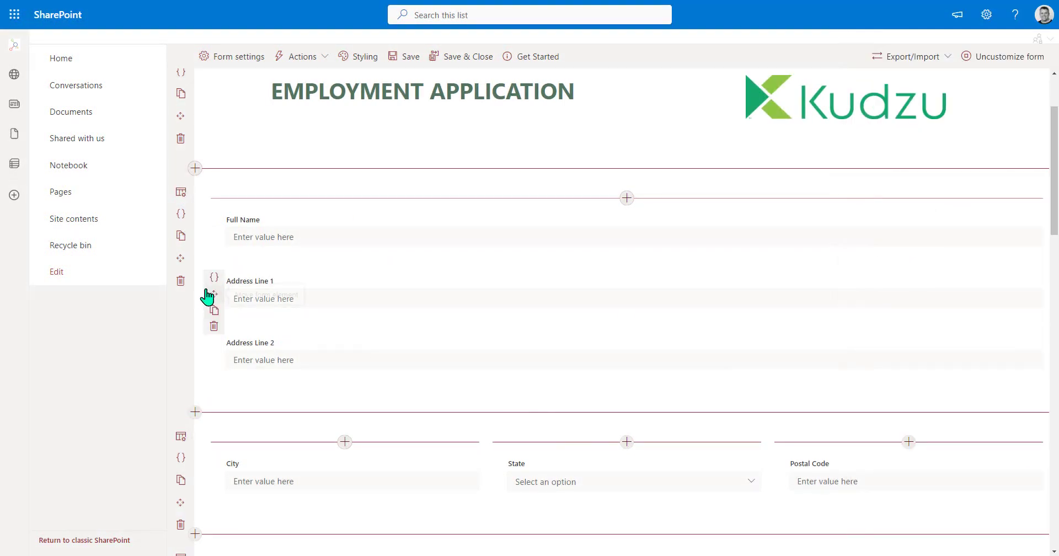
pyautogui.moveTo(213, 294); pyautogui.dragTo(249, 299)
# Step: Inspect the City field's Calculated expression editor, including the Context Objects and User placeholders, and cancel without adding an expression
pyautogui.scroll(-1, 450, 284)
pyautogui.scroll(-3, 449, 285)
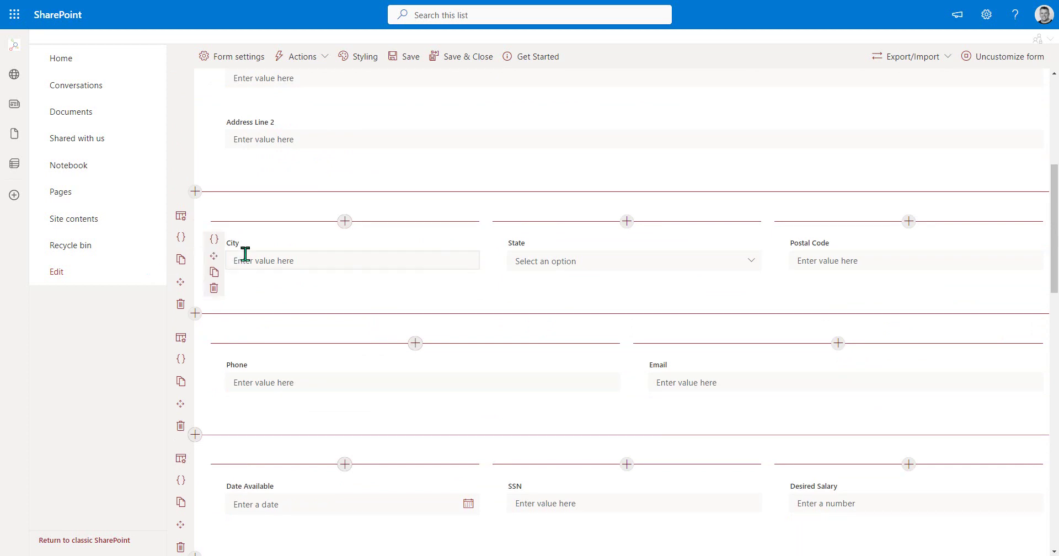
pyautogui.click(214, 241)
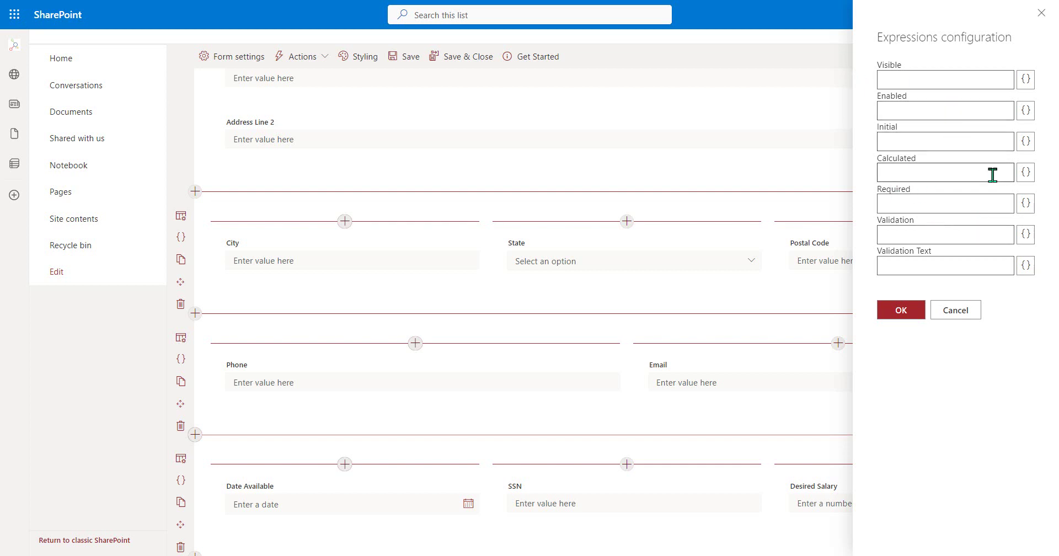
pyautogui.click(1024, 178)
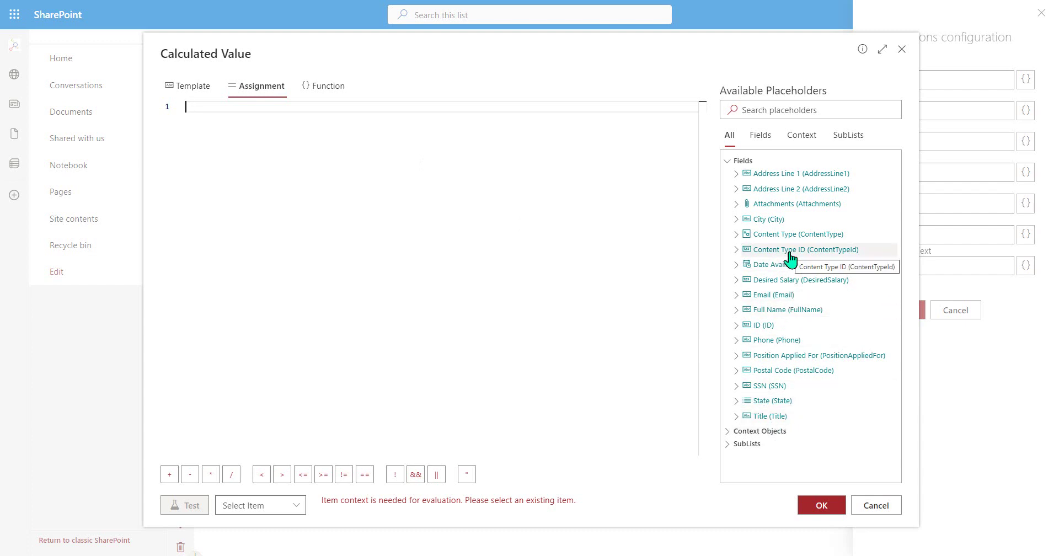
pyautogui.click(747, 432)
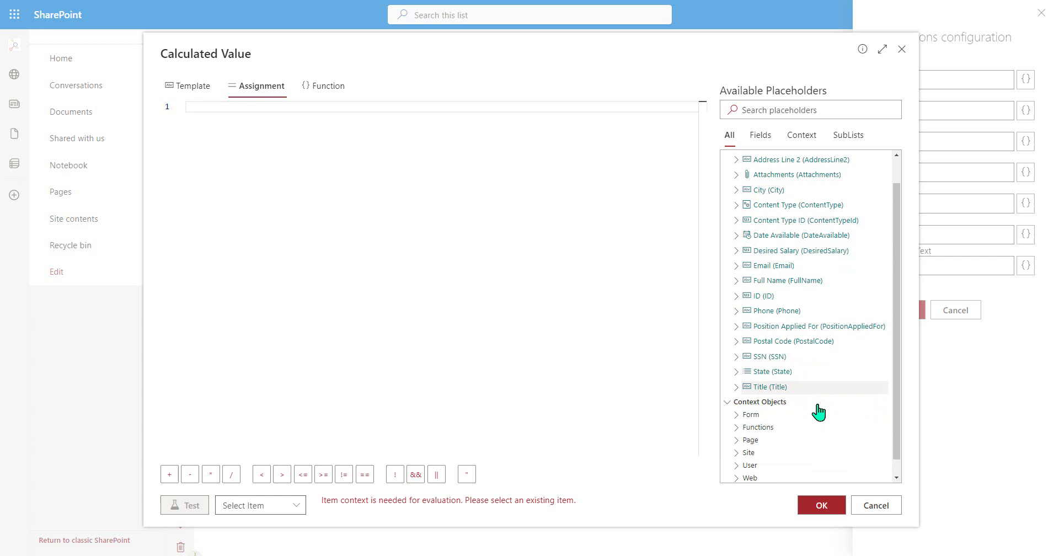
pyautogui.scroll(-1, 818, 412)
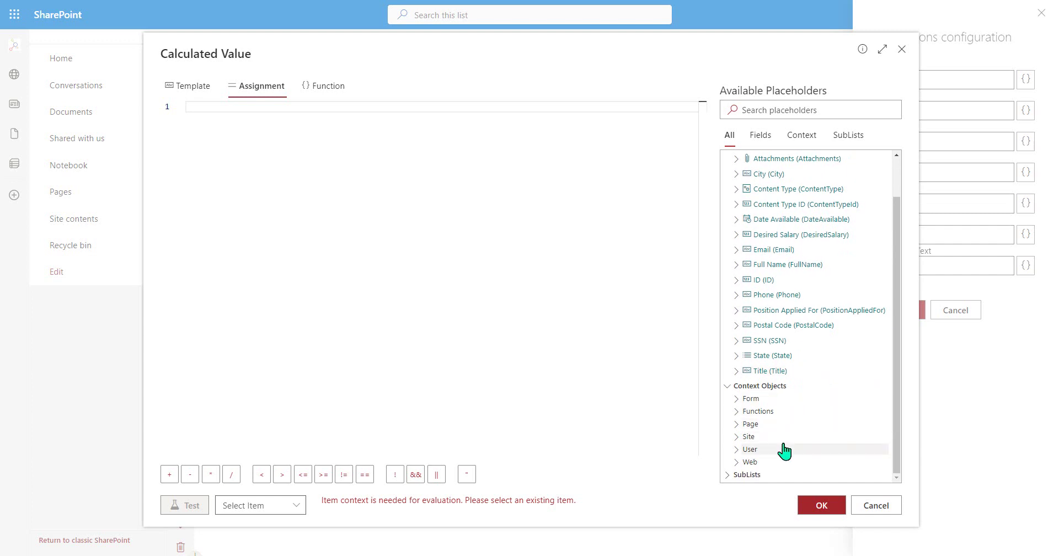
pyautogui.click(783, 449)
pyautogui.scroll(-2, 798, 411)
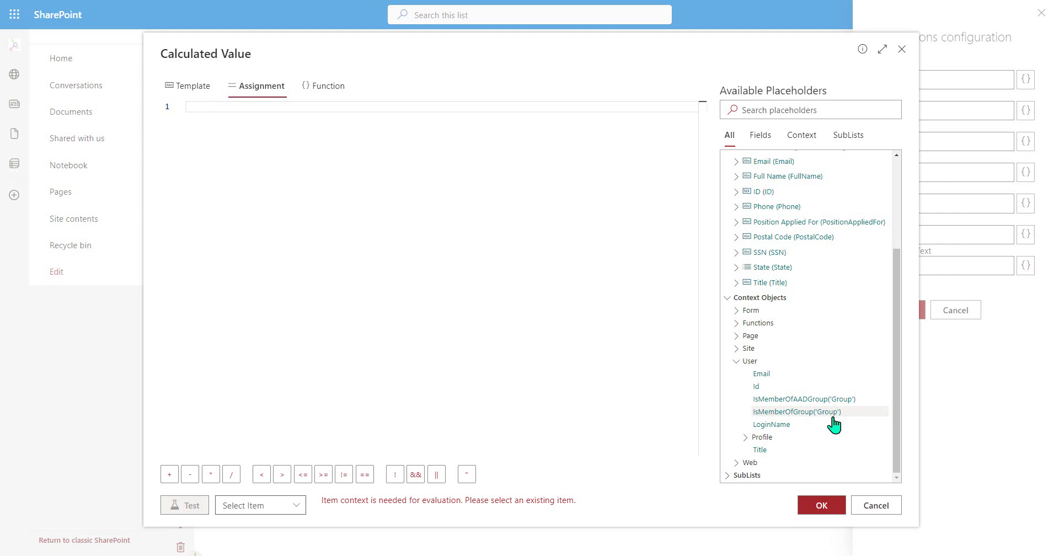
pyautogui.click(870, 510)
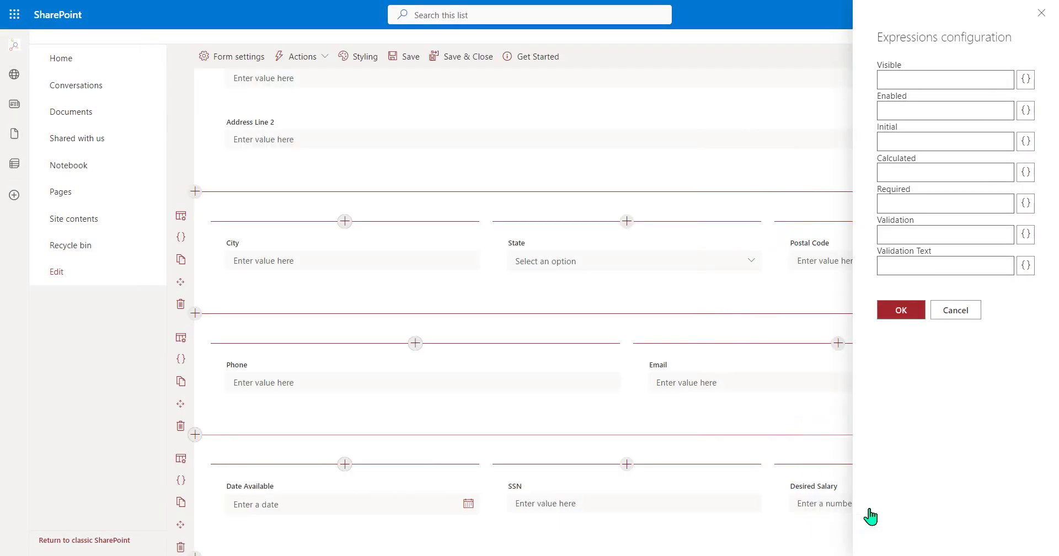
pyautogui.click(955, 310)
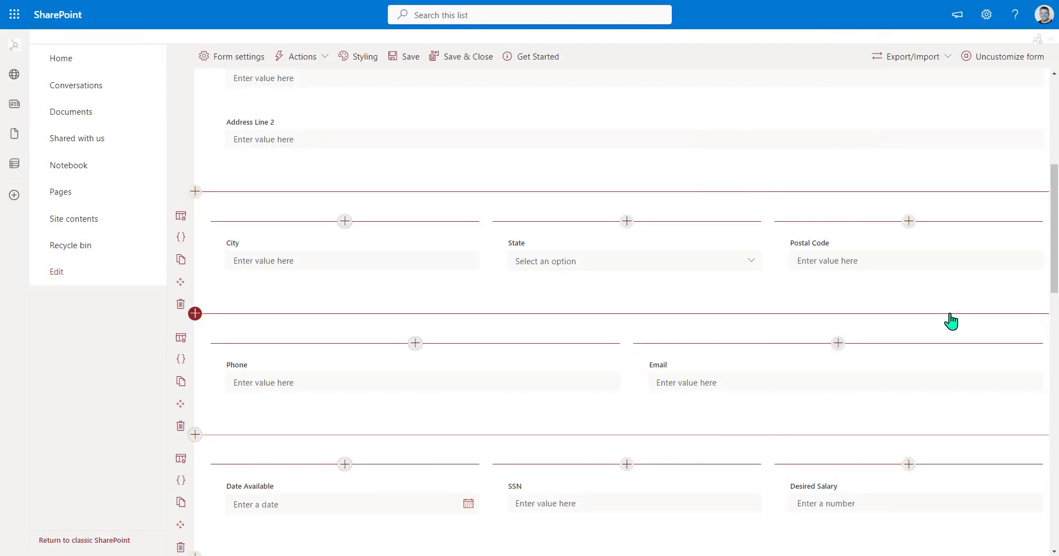
# Step: Open the form styling settings and add a general style for Fields
pyautogui.scroll(-5, 671, 332)
pyautogui.scroll(8, 664, 336)
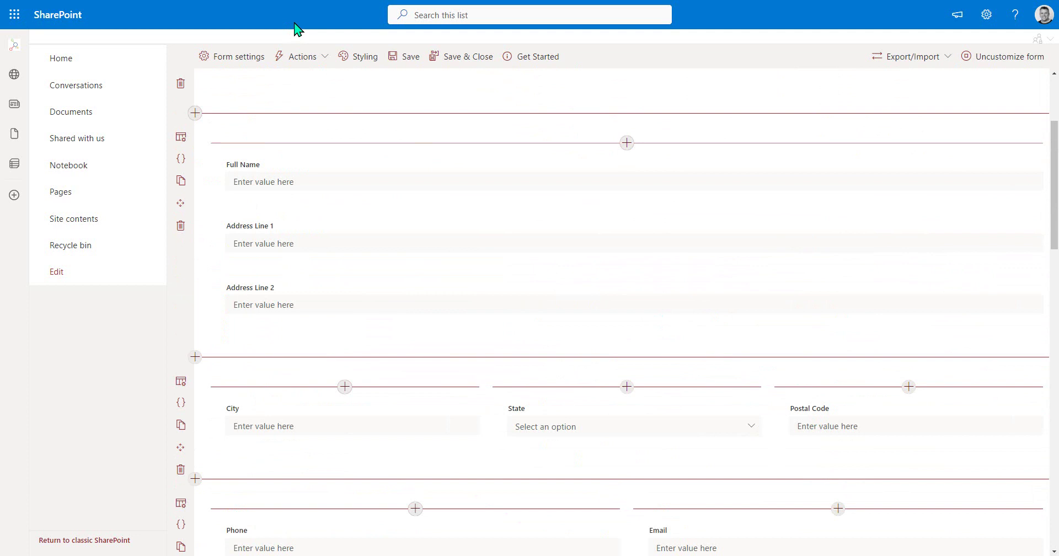
pyautogui.click(353, 71)
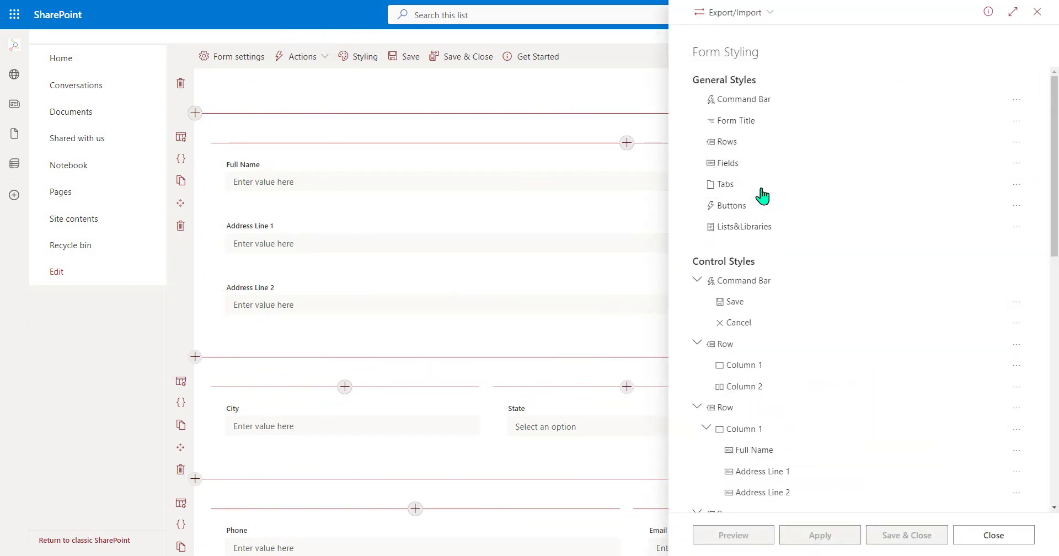
pyautogui.click(1016, 164)
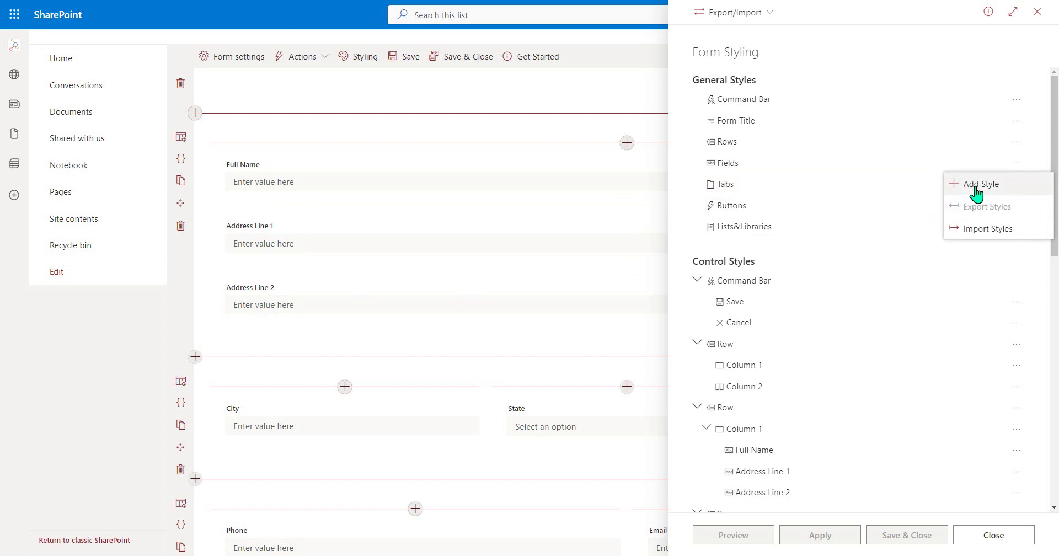
pyautogui.click(909, 182)
pyautogui.click(567, 371)
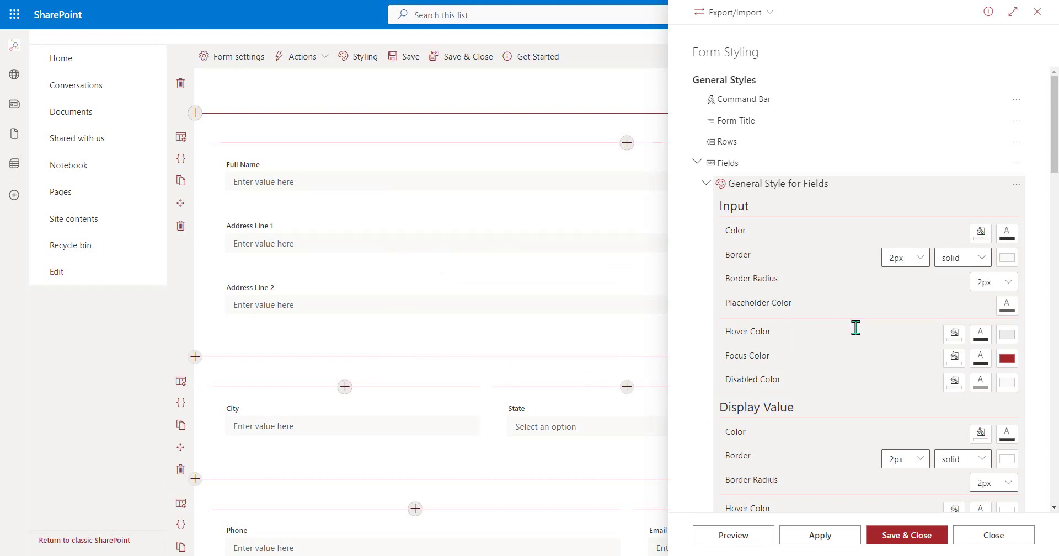
# Step: In the general style for Fields, set the label text color to the dark red theme color (RGB 164, 38, 44)
pyautogui.scroll(-2, 903, 290)
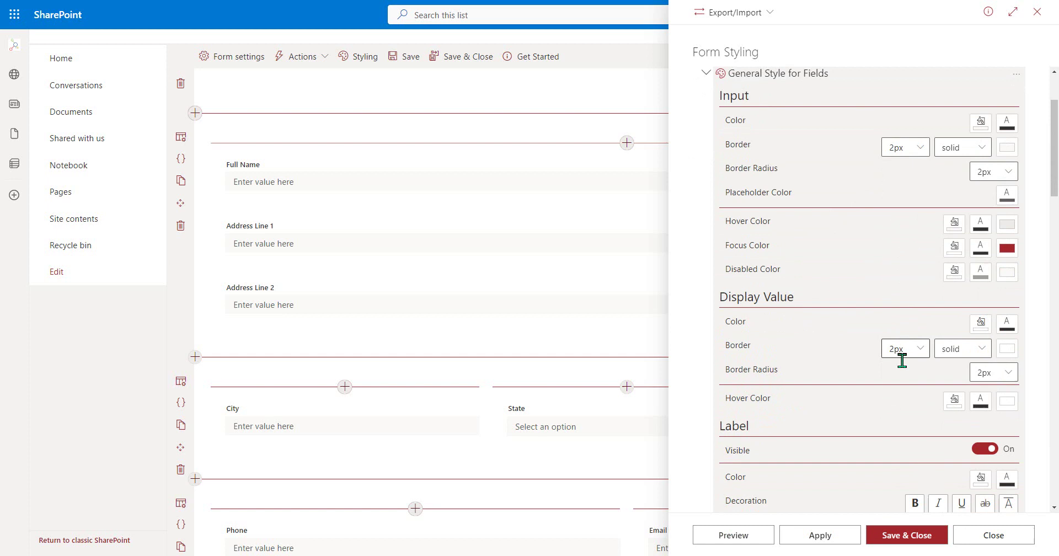
pyautogui.scroll(-2, 903, 361)
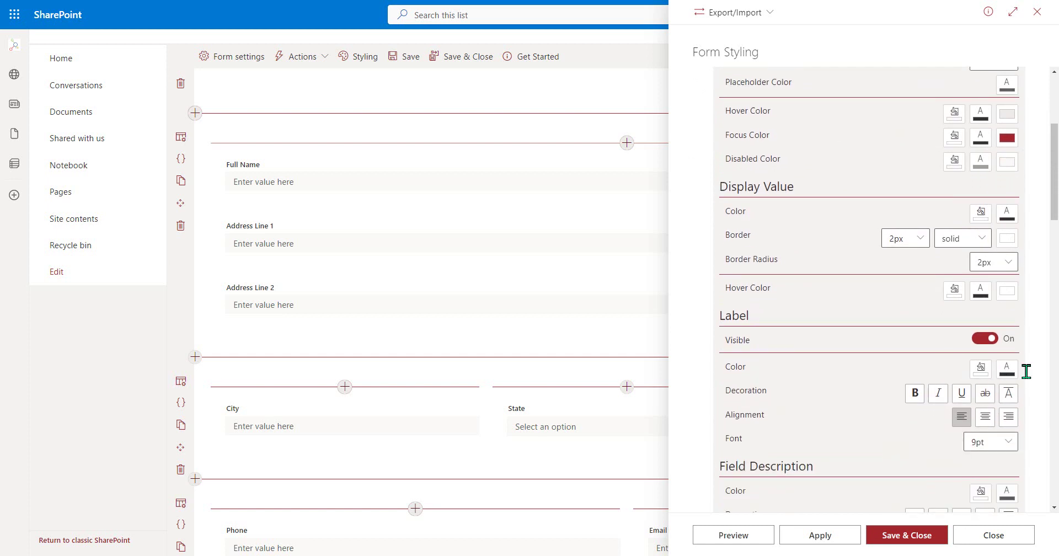
pyautogui.click(1002, 377)
pyautogui.click(945, 245)
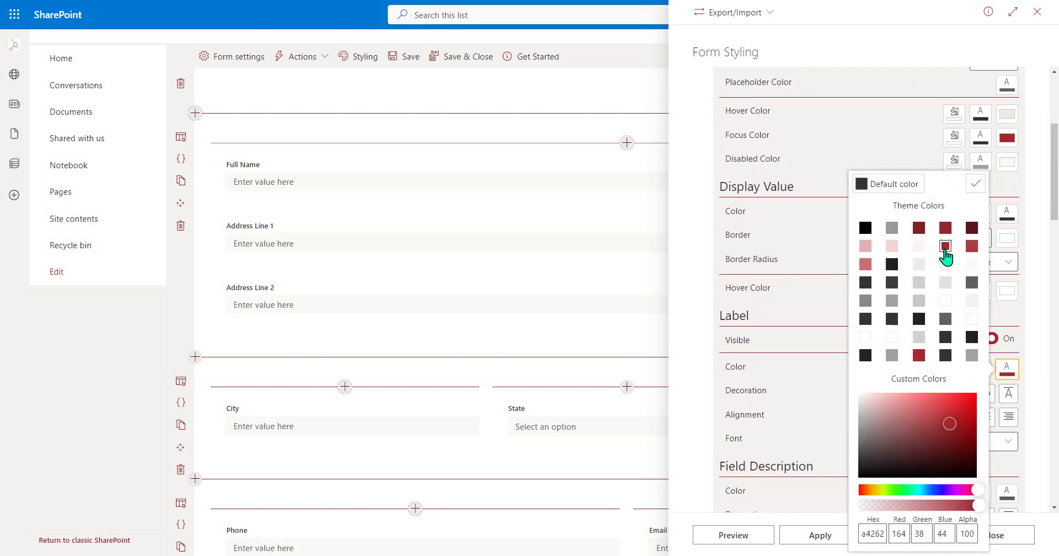
pyautogui.click(975, 184)
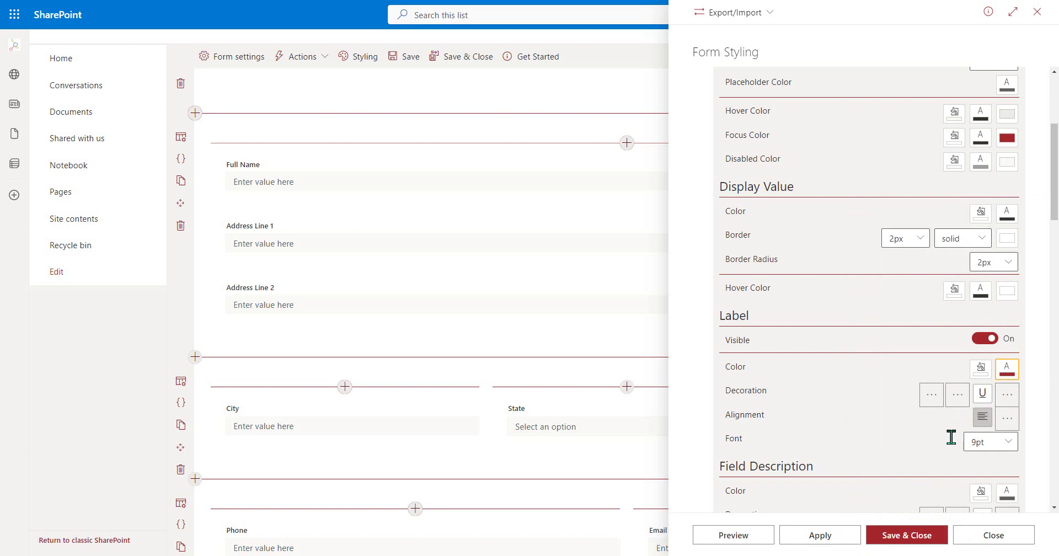
# Step: Set the field label font size to 12pt, preview the styling on the form, and apply it
pyautogui.click(995, 443)
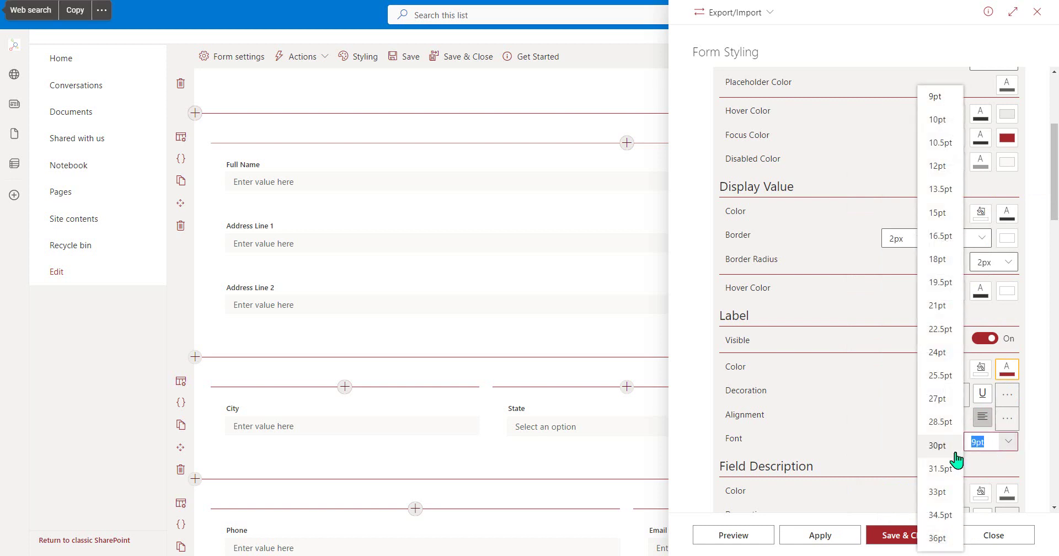
pyautogui.click(943, 167)
pyautogui.click(761, 536)
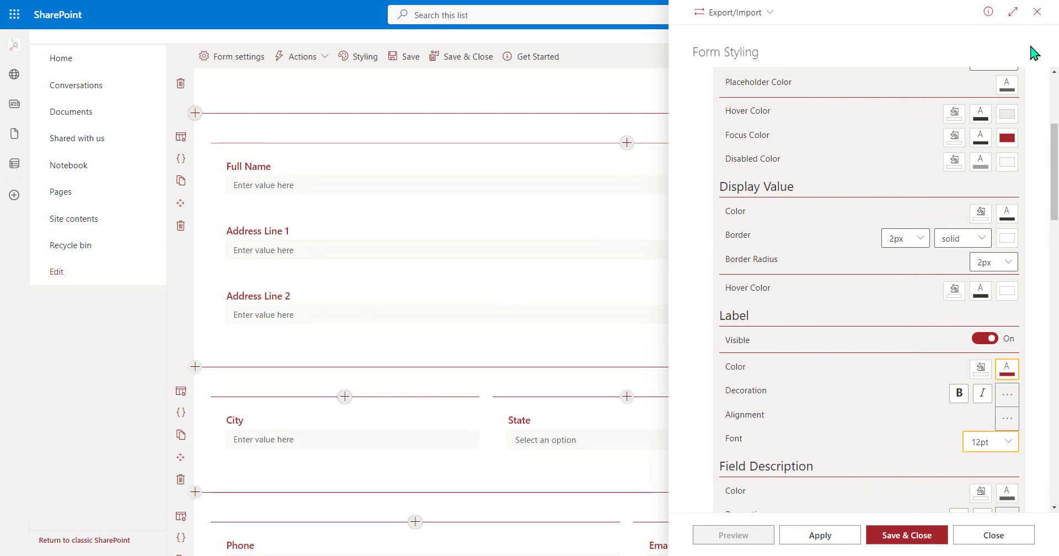
pyautogui.click(822, 536)
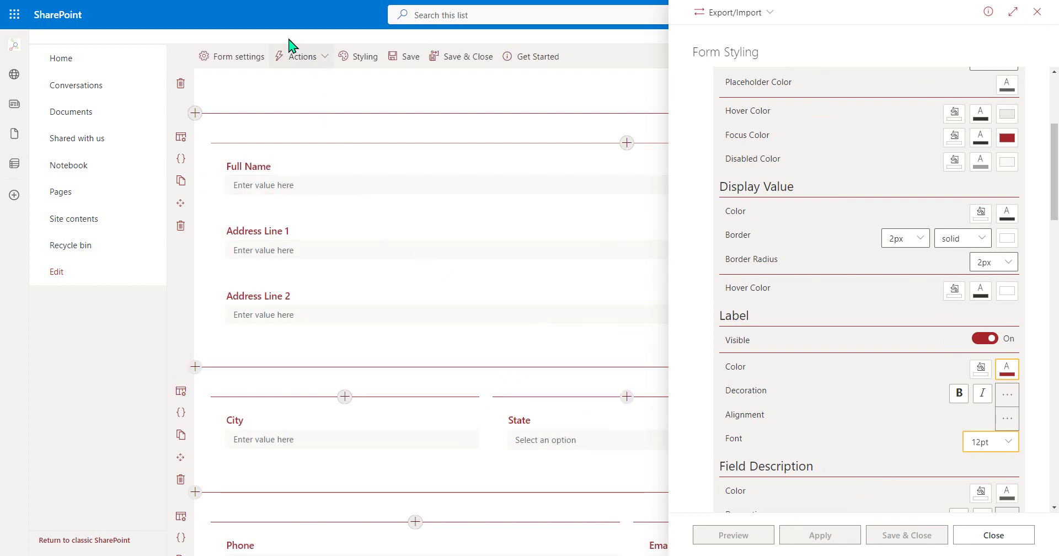
# Step: Start a new command bar action with the display name Submit and a paper-plane send icon
pyautogui.click(296, 57)
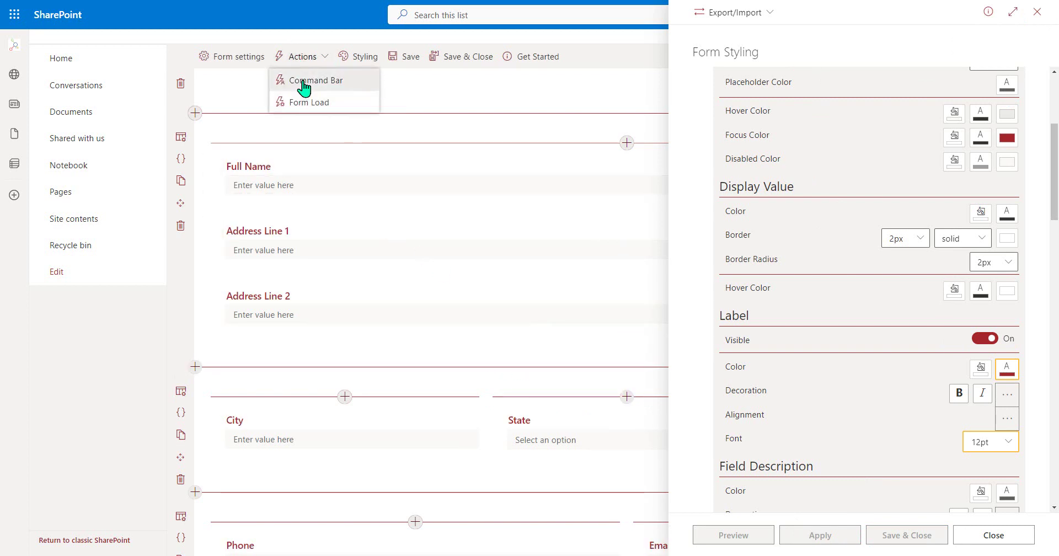
pyautogui.click(303, 87)
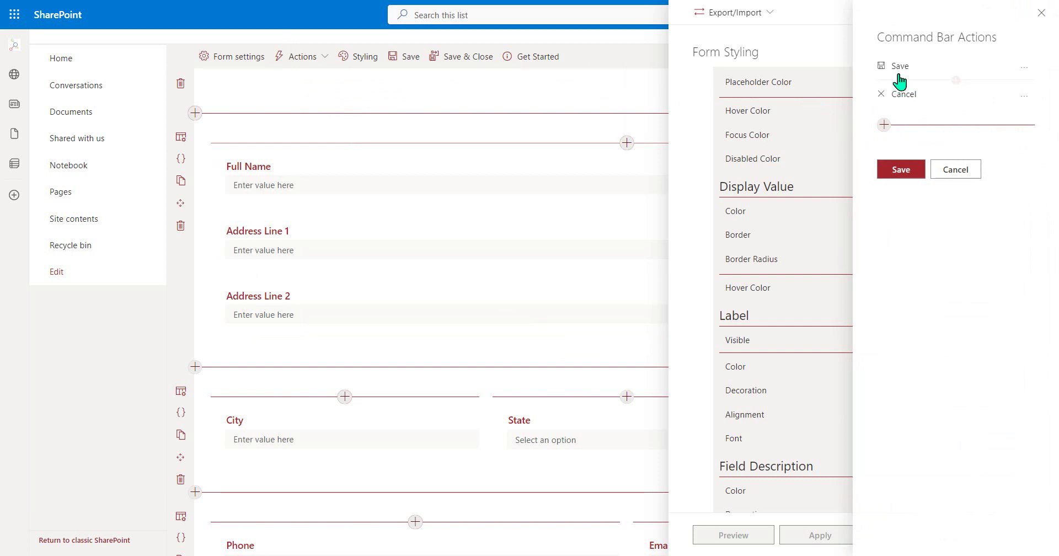
pyautogui.click(884, 125)
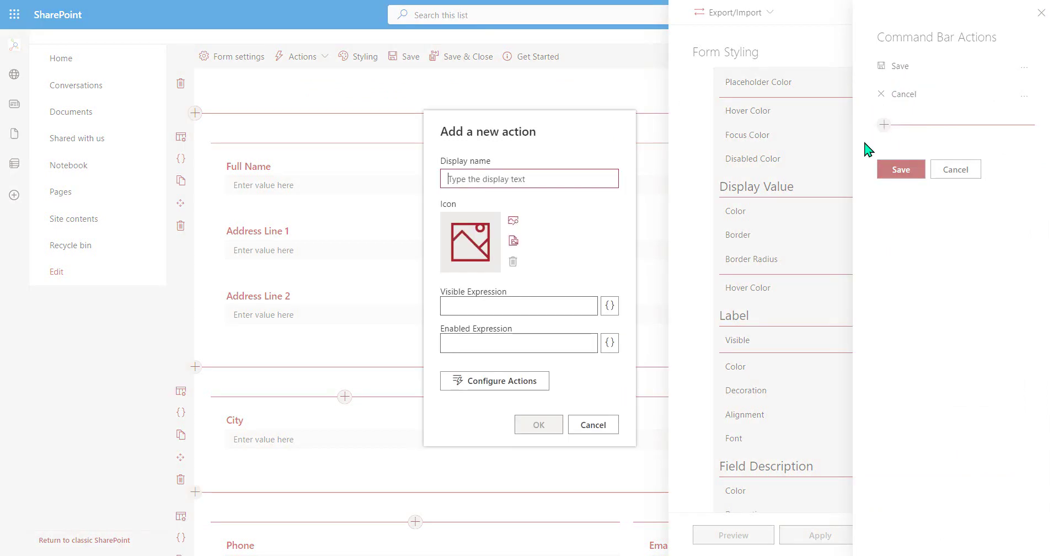
pyautogui.write('Submit')
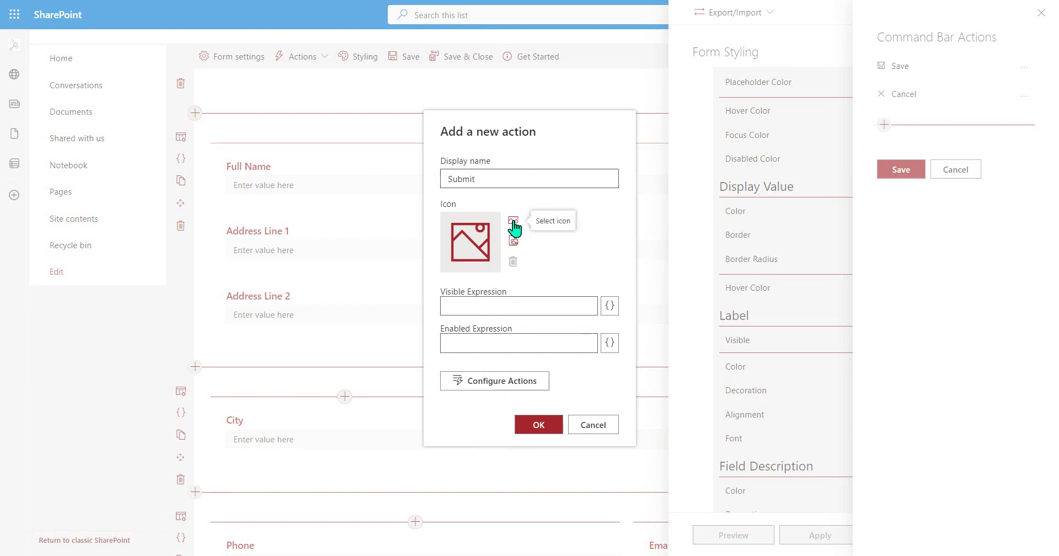
pyautogui.click(513, 223)
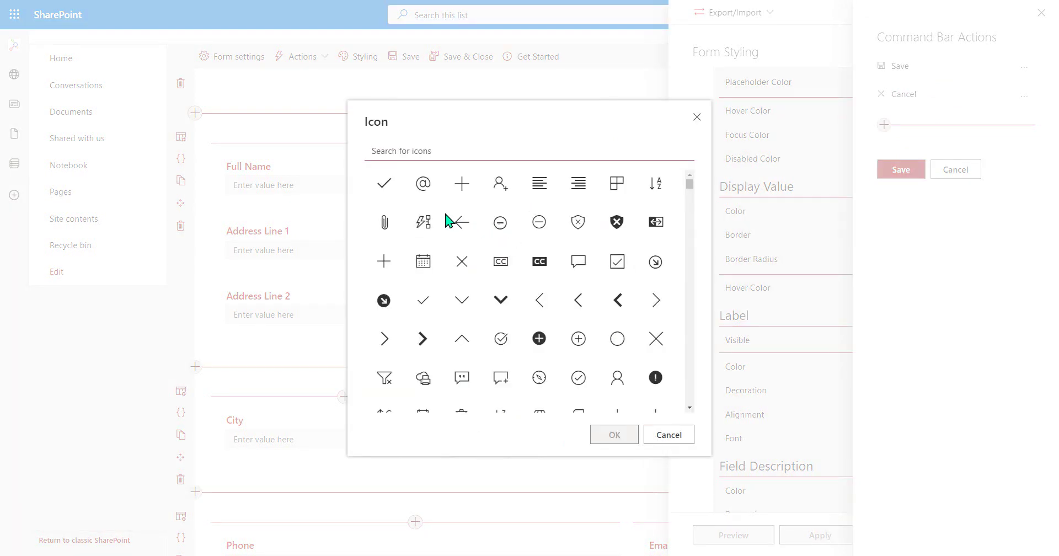
pyautogui.write('send')
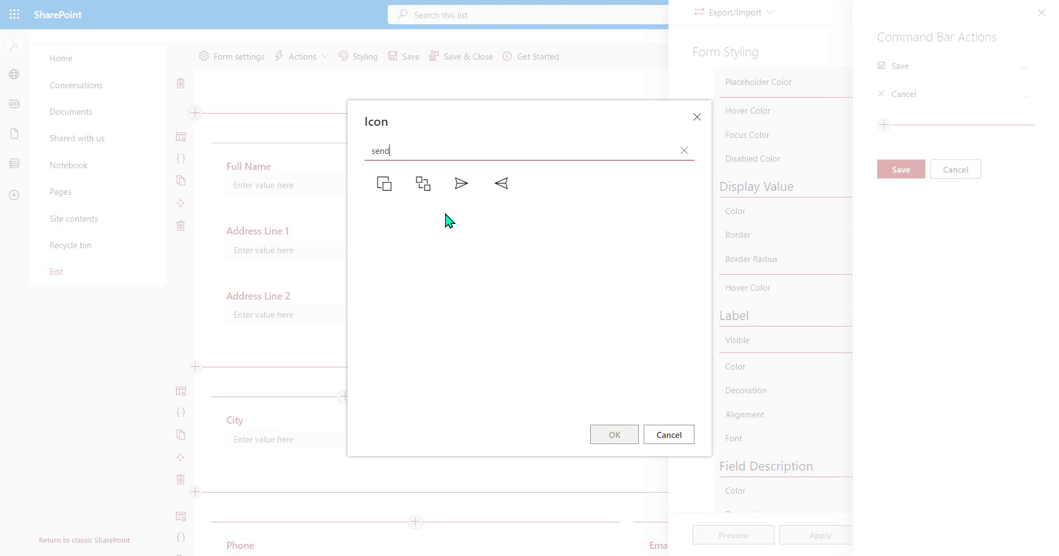
pyautogui.click(460, 183)
pyautogui.click(610, 436)
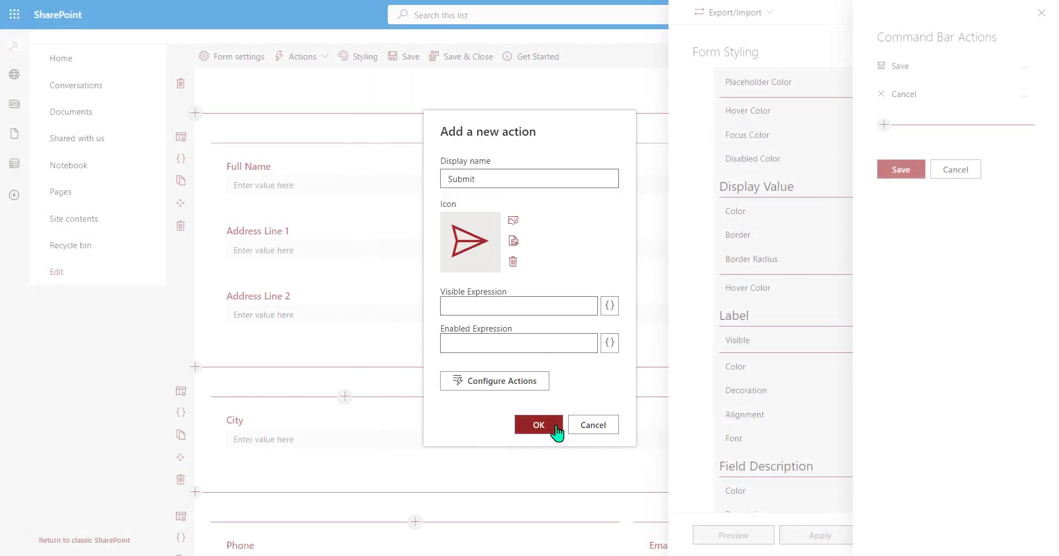
# Step: Configure the Submit action's on-click sequence with a Save form action followed by a Send email action
pyautogui.click(499, 380)
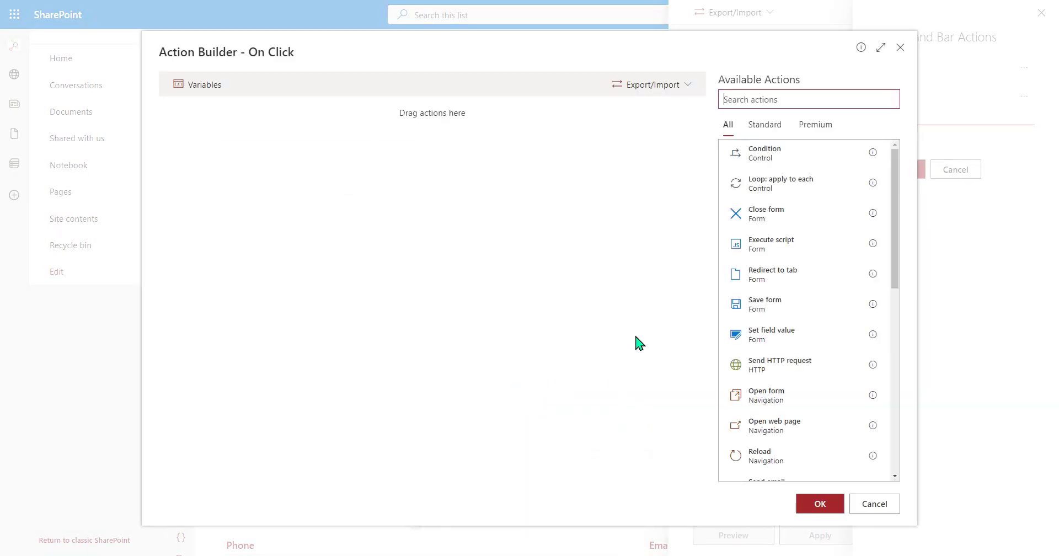
pyautogui.click(776, 307)
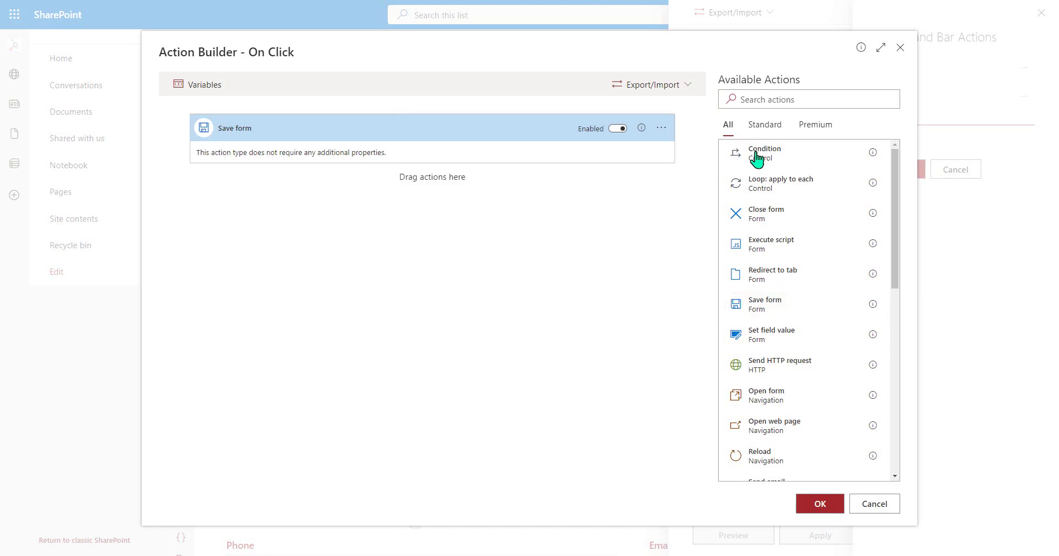
pyautogui.scroll(-4, 780, 309)
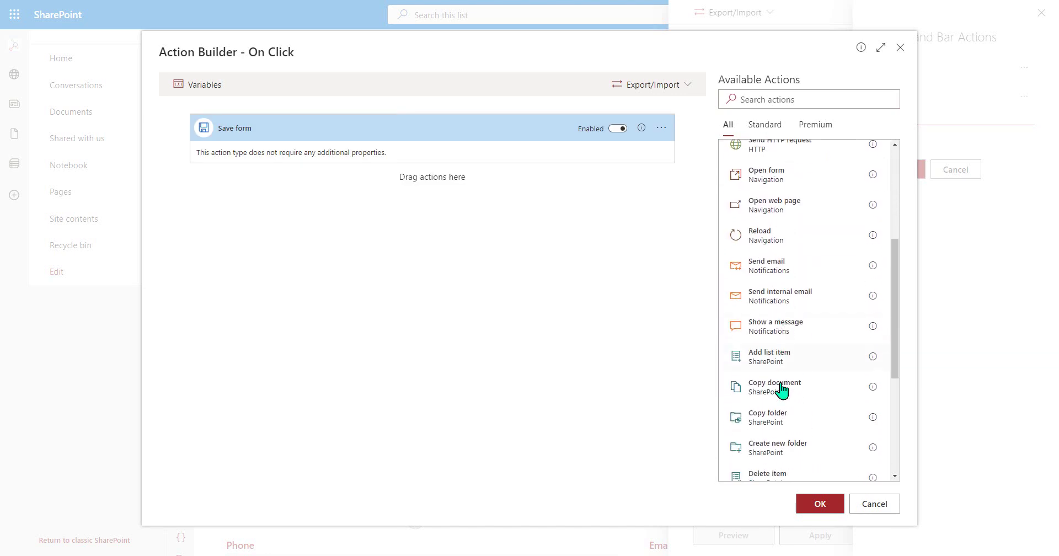
pyautogui.click(786, 266)
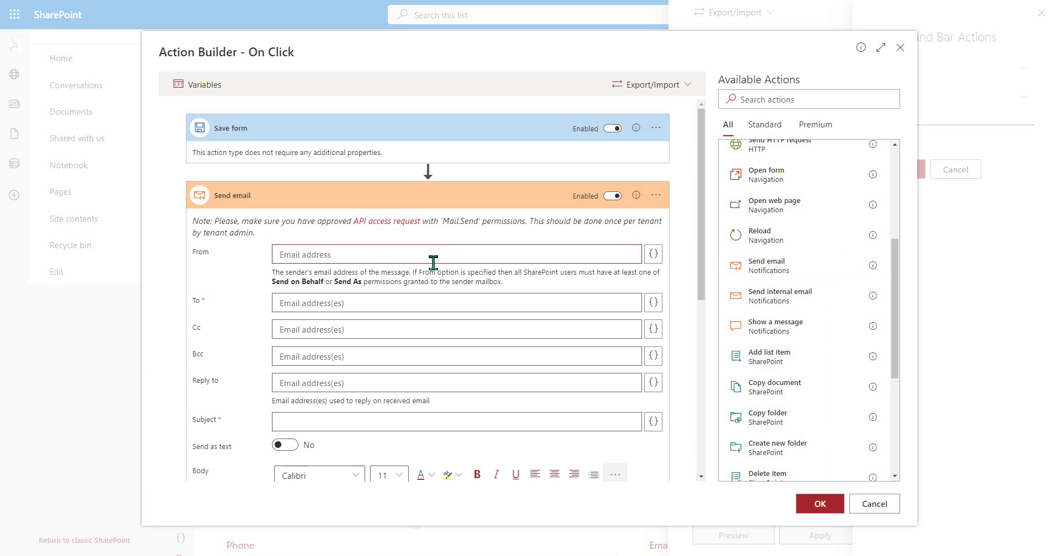
# Step: Discard the on-click sequence and the new Submit action, cancel the command bar changes, and close the form styling settings
pyautogui.click(871, 504)
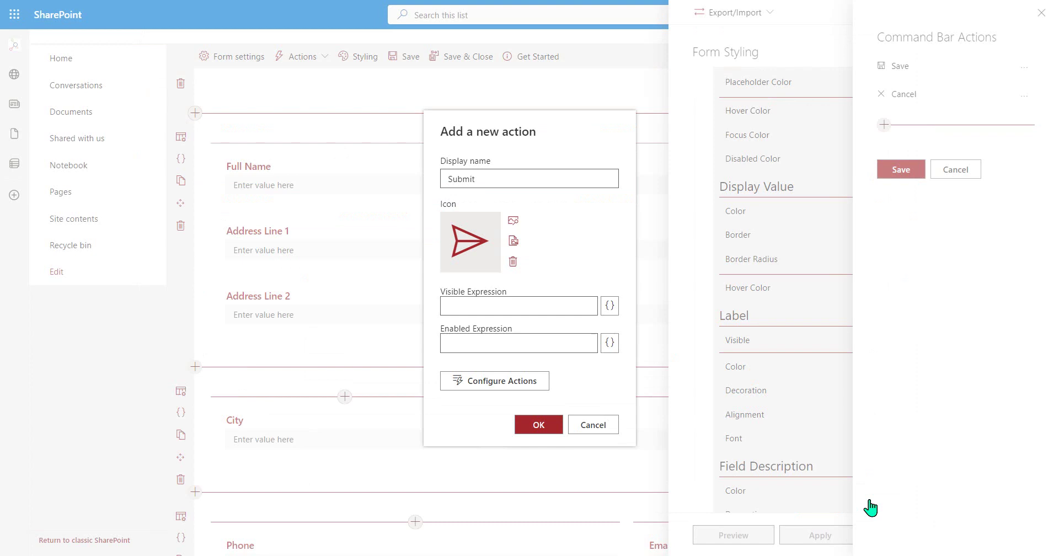
pyautogui.click(590, 427)
pyautogui.click(953, 172)
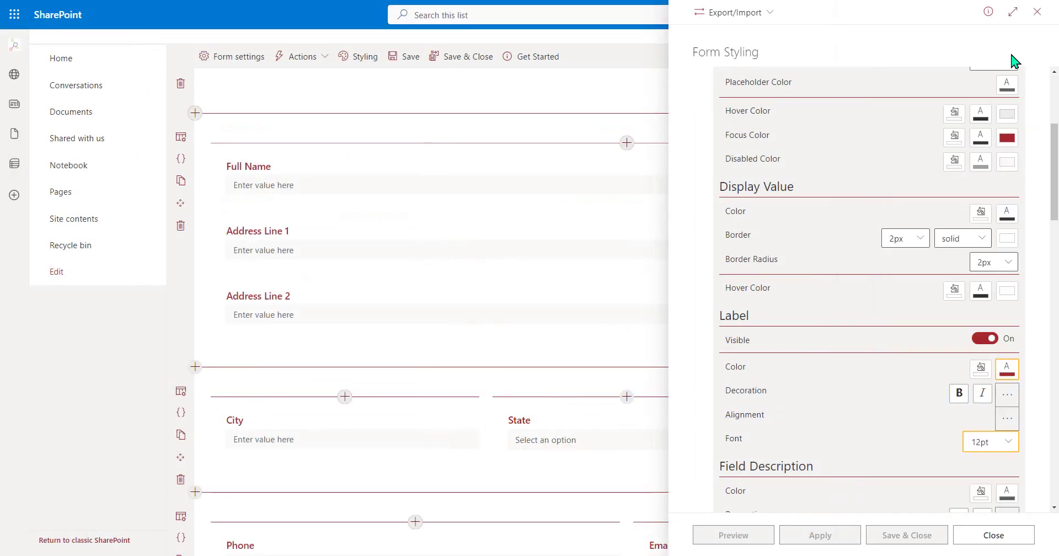
pyautogui.click(1042, 13)
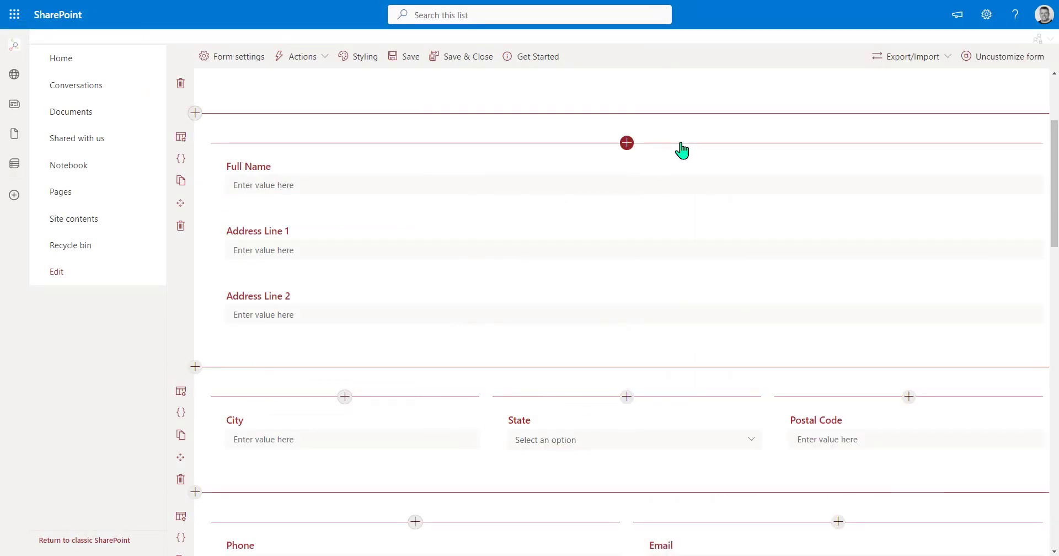